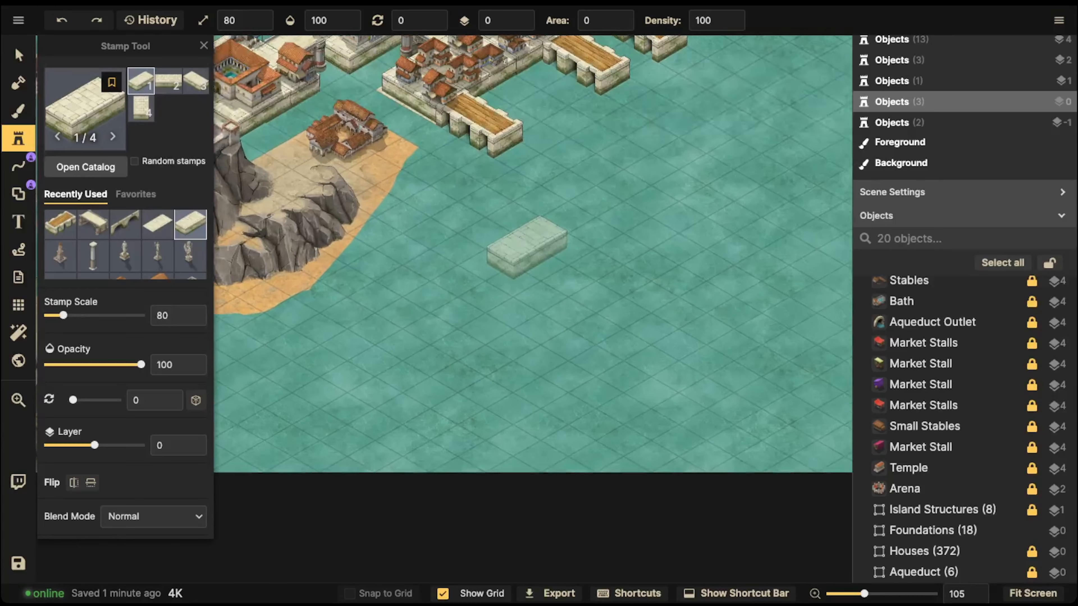
Step: Stamp the stone platform block in open water below the harbour
key(space)
drag(527, 245, 502, 576)
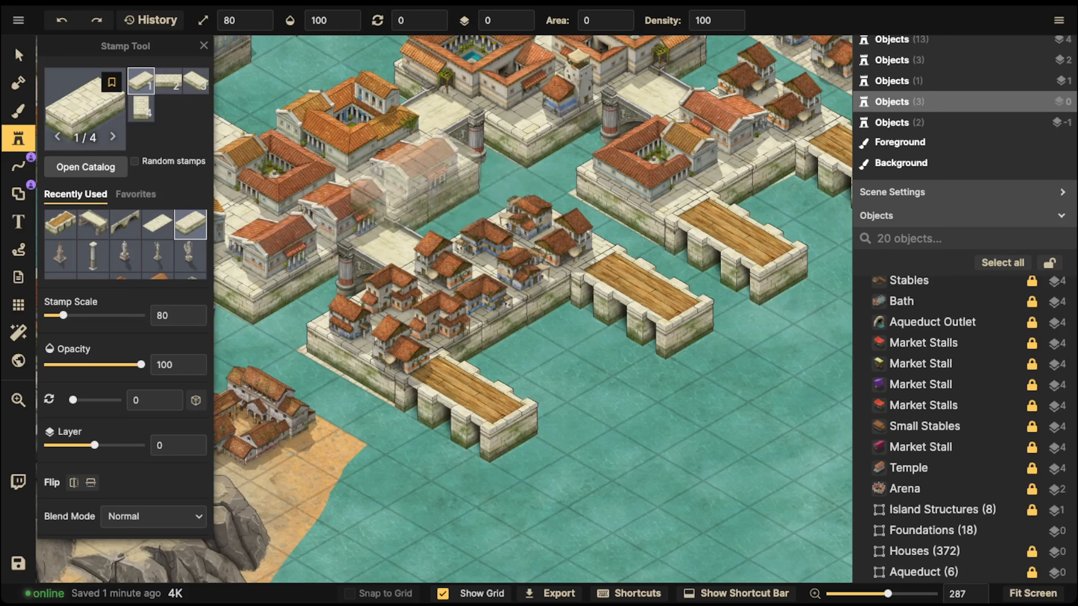
key(space)
drag(688, 561, 453, 251)
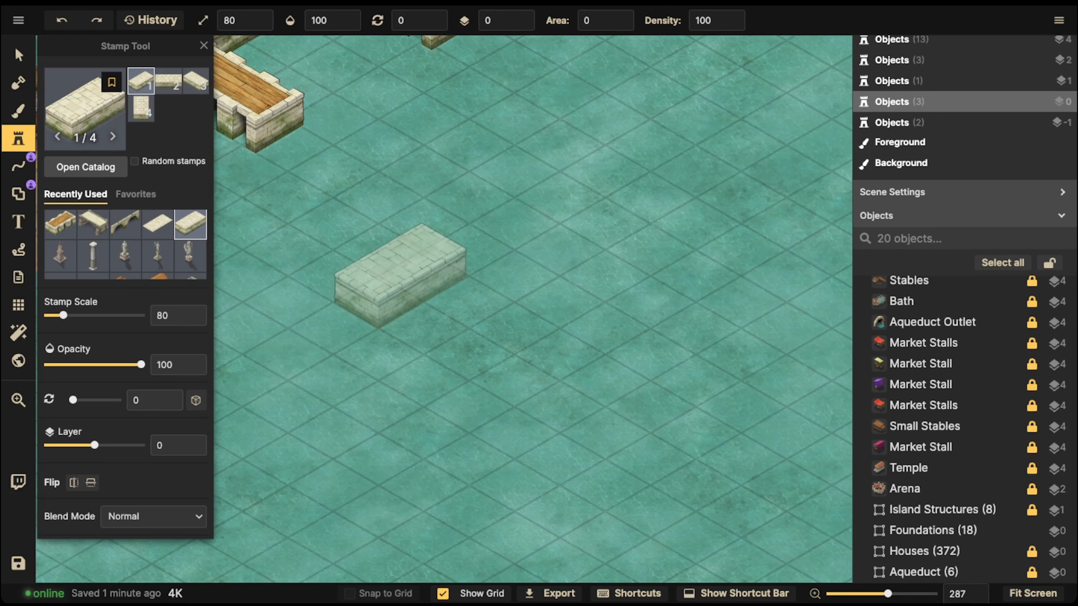
click(399, 275)
Step: Search the stamp catalog for rock, pick the rubble stamps, and stamp one piece below the platform
click(85, 107)
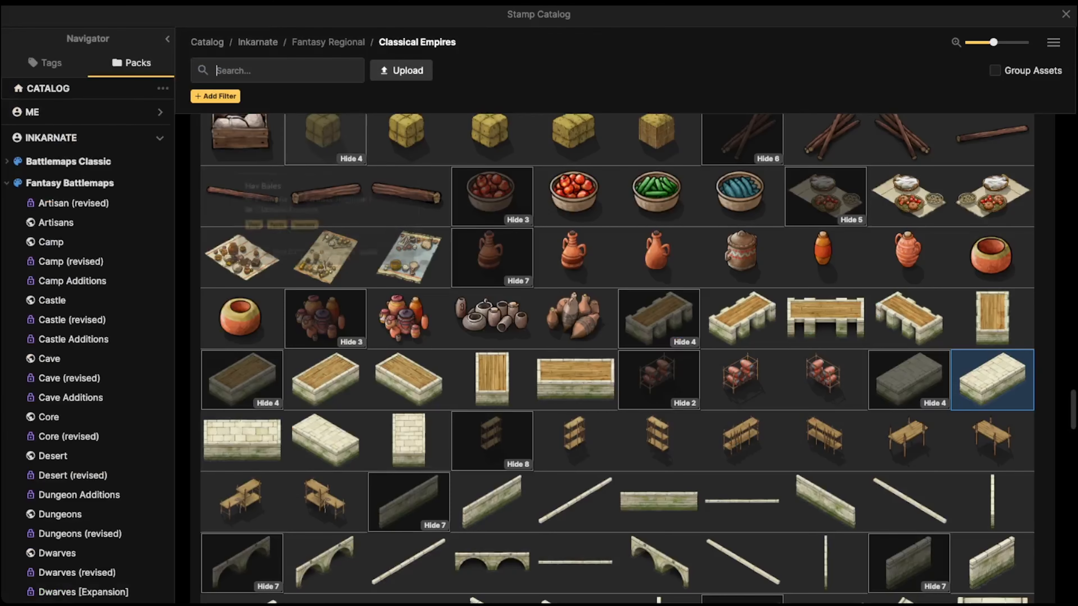
text(rock)
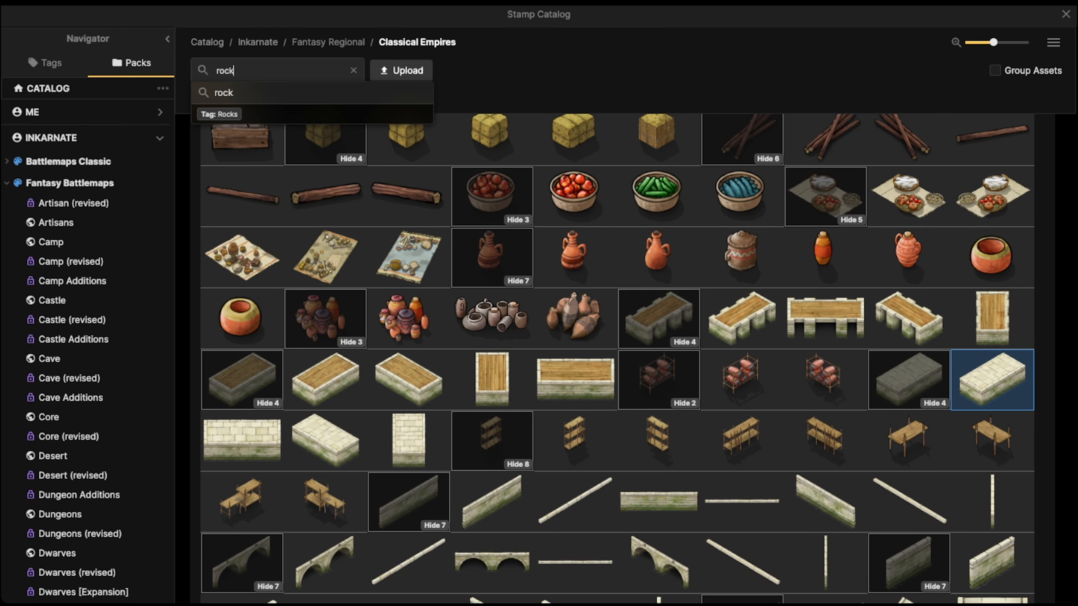
key(Return)
click(568, 200)
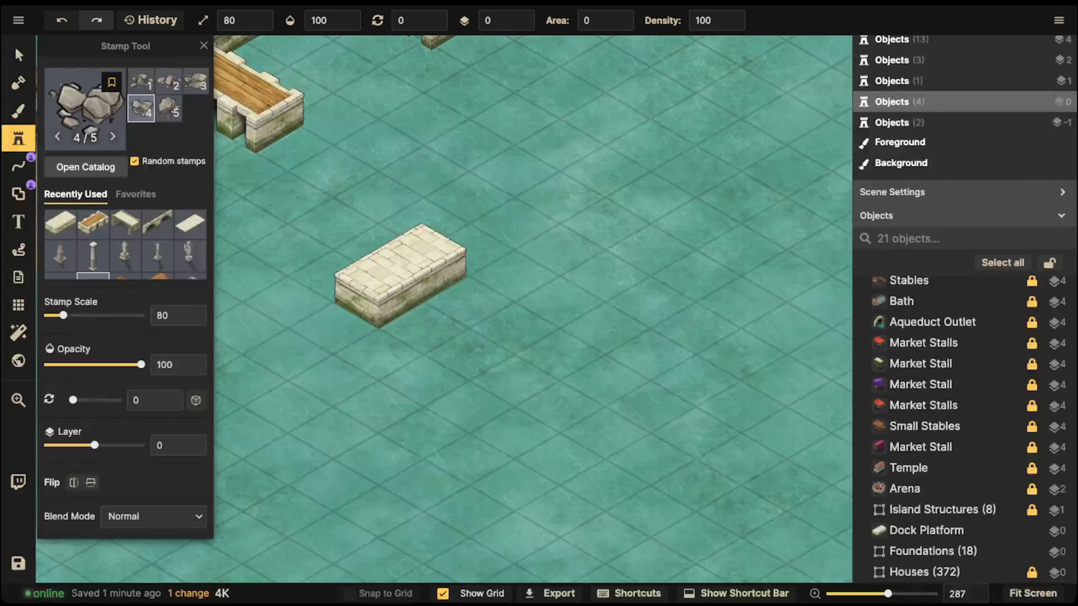
click(435, 339)
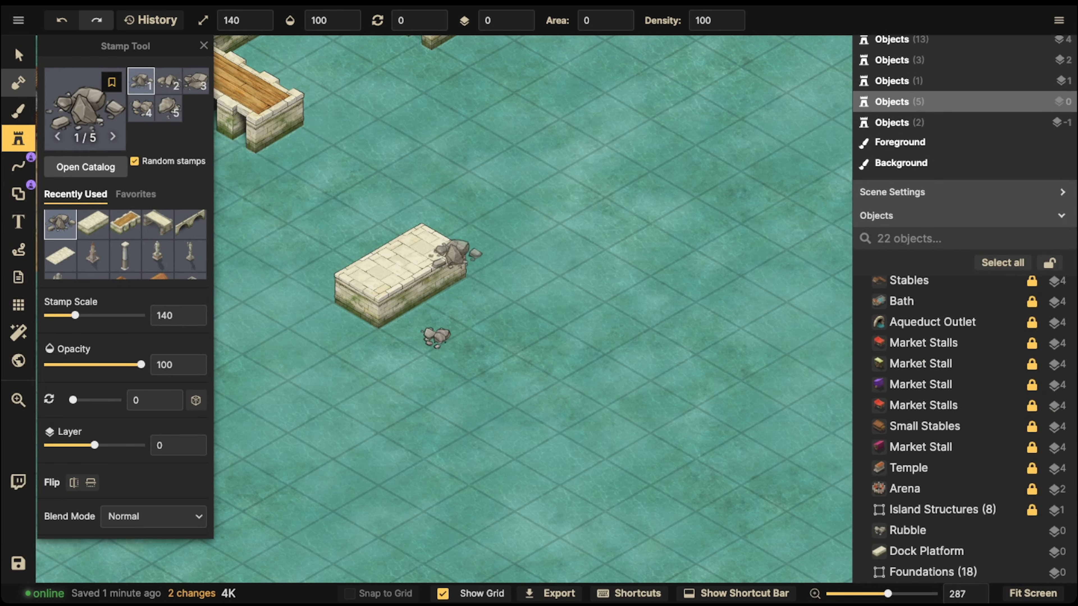
Step: Nudge the stone platform slightly and raise it to layer 1
click(19, 55)
mouse_move(401, 275)
mouse_down()
mouse_move(424, 269)
mouse_move(403, 283)
mouse_move(420, 278)
mouse_up()
click(520, 15)
Step: Enlarge the lone rubble piece to scale 190, move it, and delete it
click(435, 340)
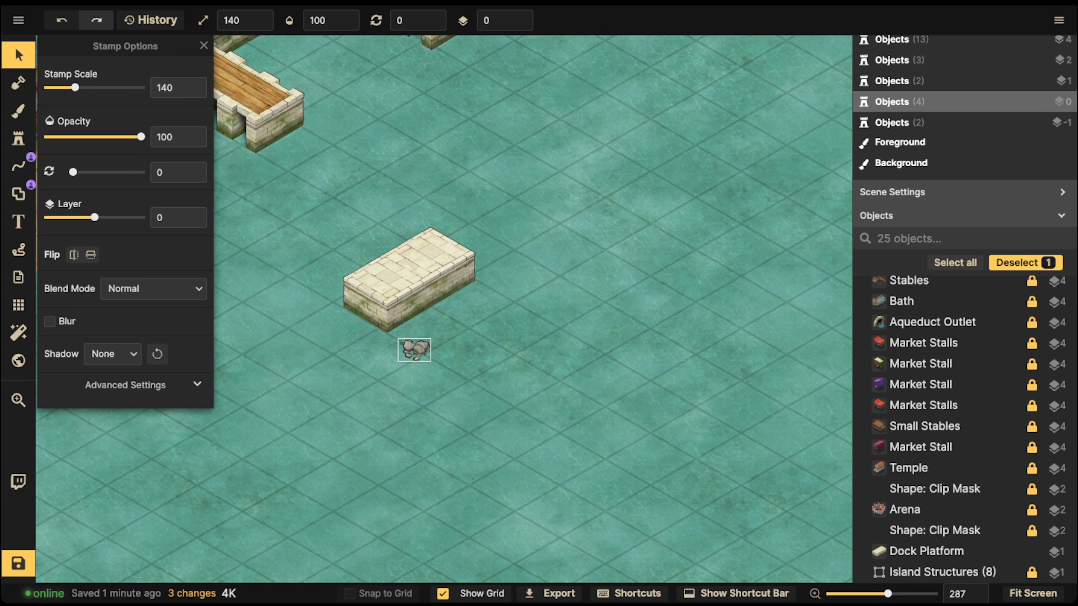
key(bracketright)
key(bracketright)
key(bracketright)
key(bracketright)
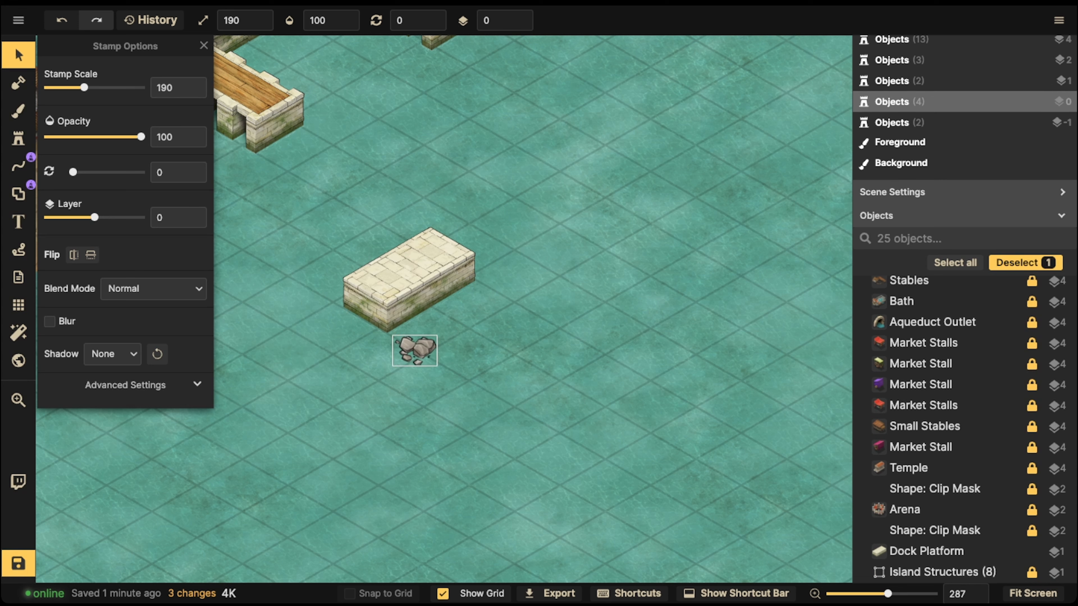
drag(415, 351, 397, 355)
key(Delete)
Step: Paint a ring of rubble stamps at scale 190 around the platform's base
click(18, 139)
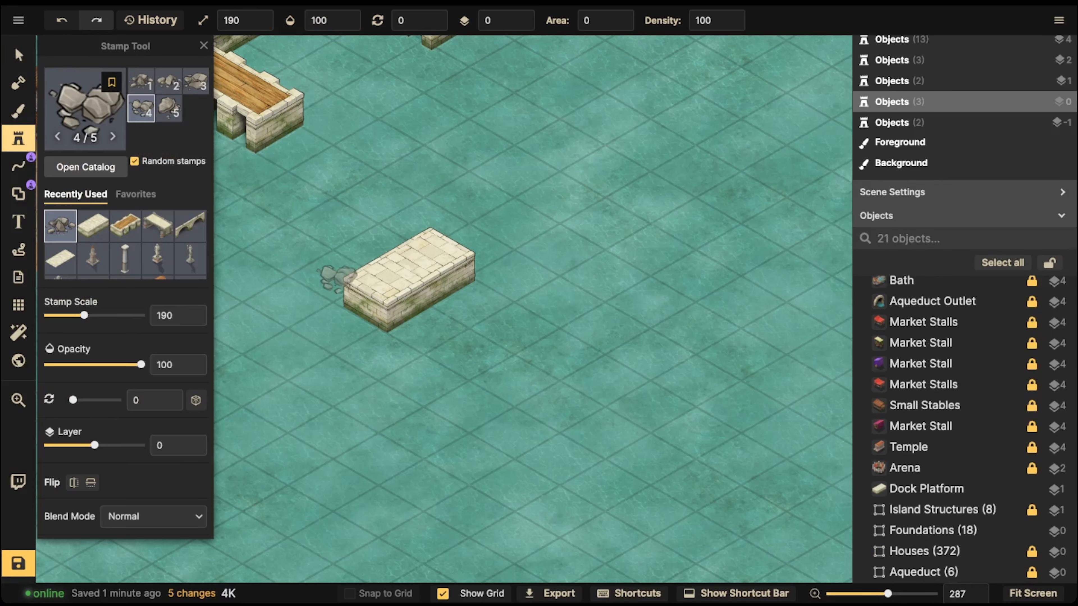
mouse_move(353, 312)
mouse_down()
mouse_move(341, 317)
mouse_move(377, 338)
mouse_move(403, 330)
mouse_move(459, 296)
mouse_move(488, 261)
mouse_move(467, 314)
mouse_move(424, 335)
mouse_move(416, 284)
mouse_move(374, 272)
mouse_move(367, 293)
mouse_move(397, 251)
mouse_move(431, 251)
mouse_move(318, 260)
mouse_up()
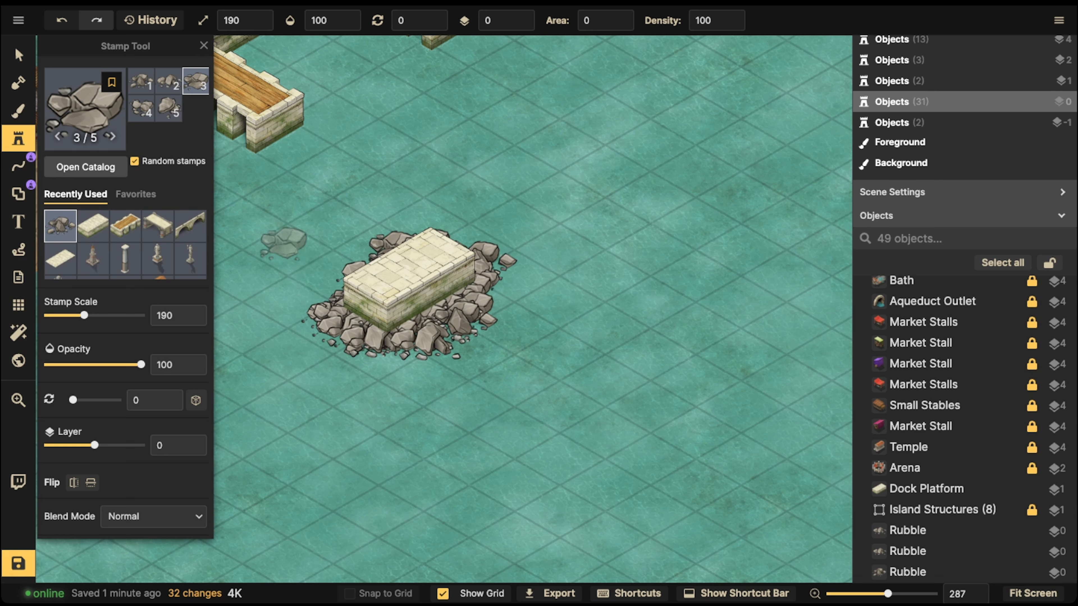
click(18, 55)
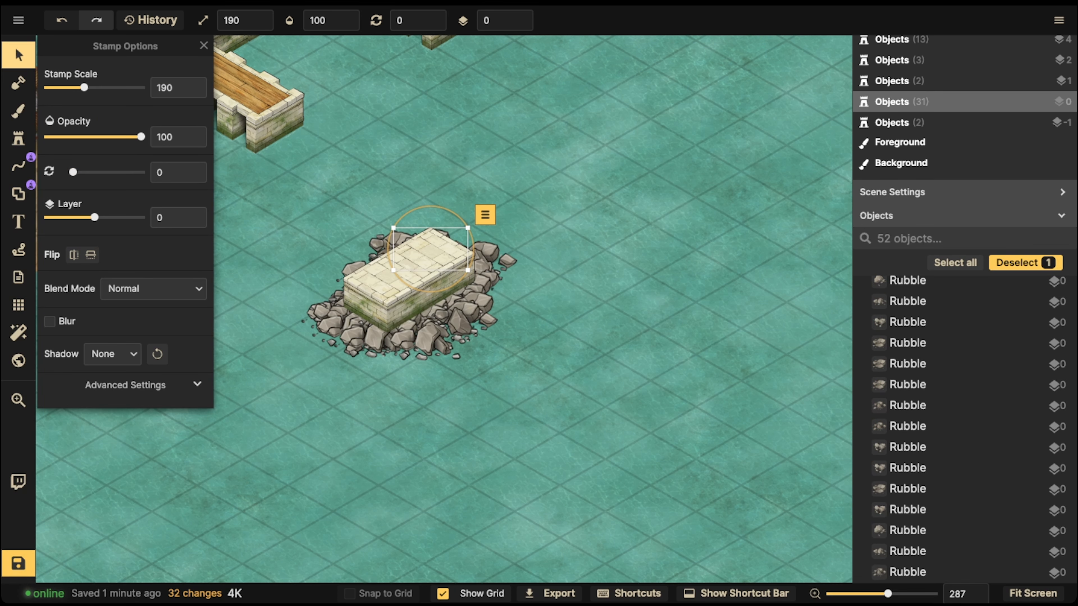
drag(296, 216, 545, 410)
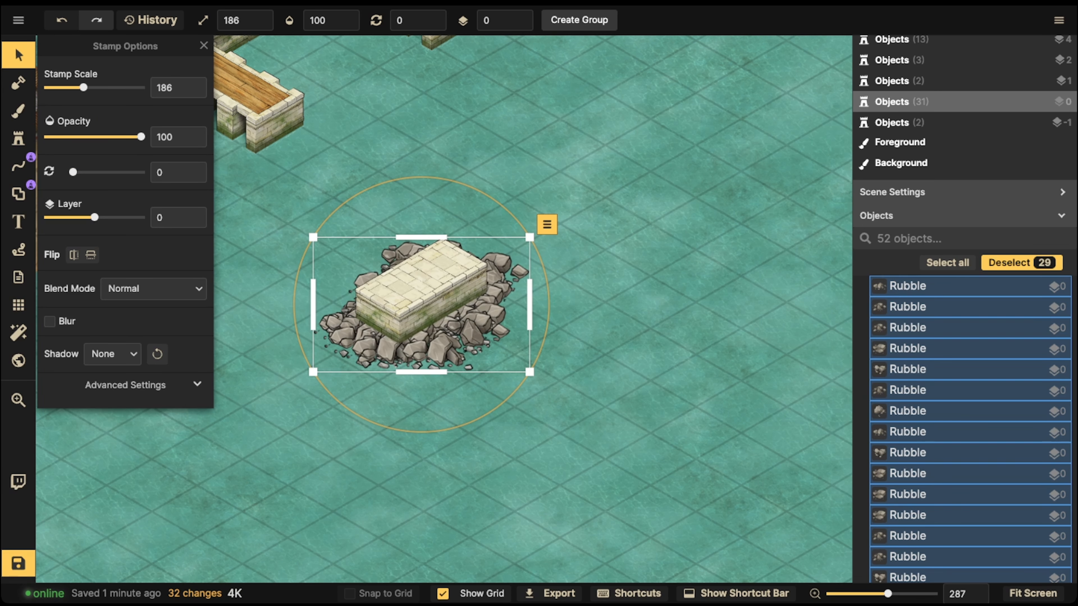
click(18, 138)
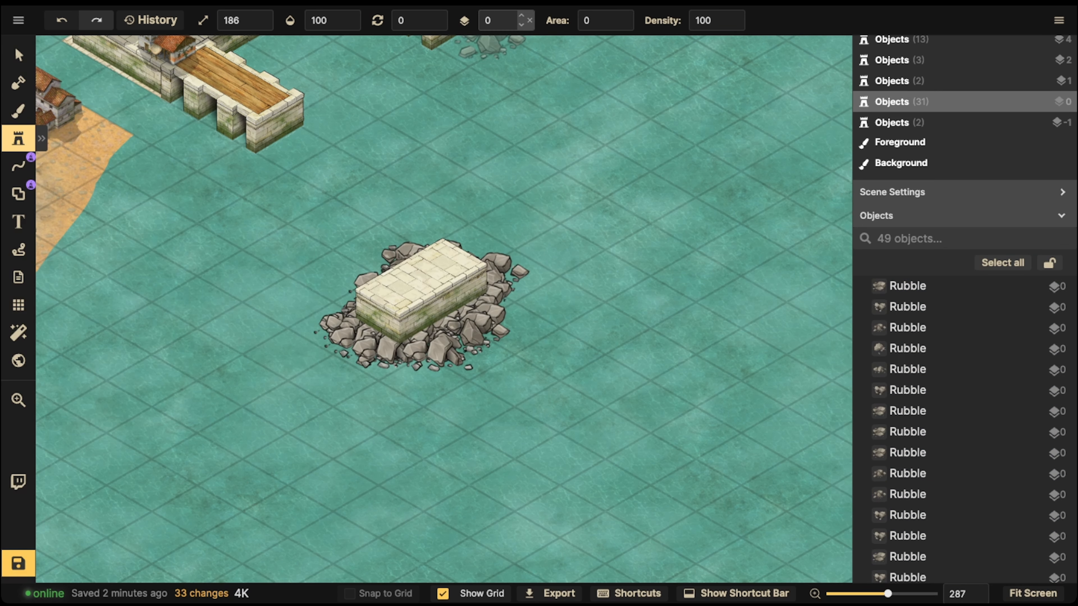
Step: Place several rubble stamps on layer 2 at scale 146 along the platform's front edge
click(521, 15)
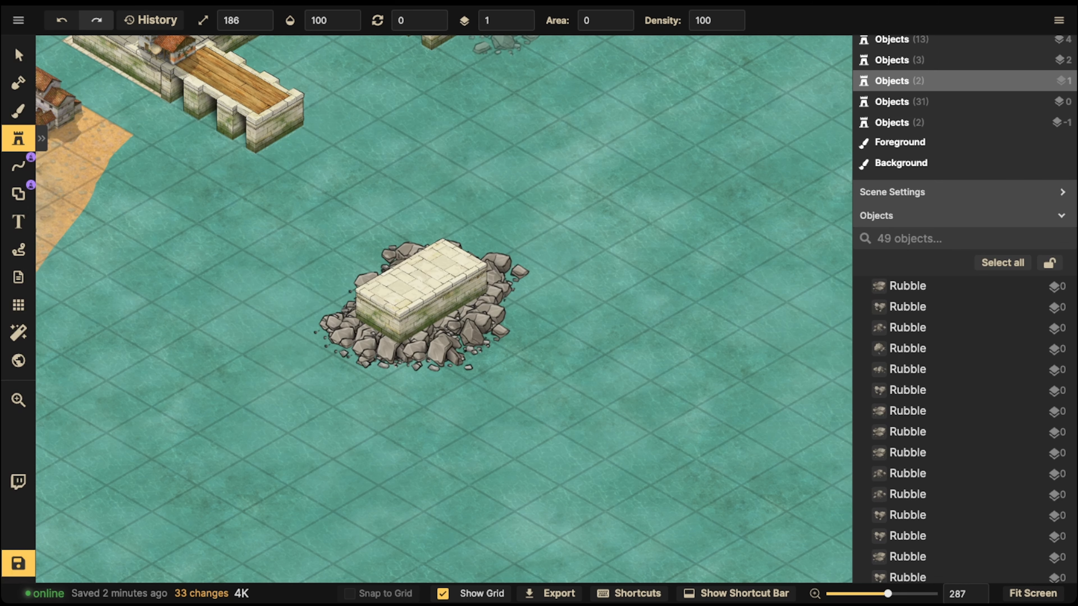
click(526, 16)
key(bracketleft)
key(bracketleft)
key(bracketleft)
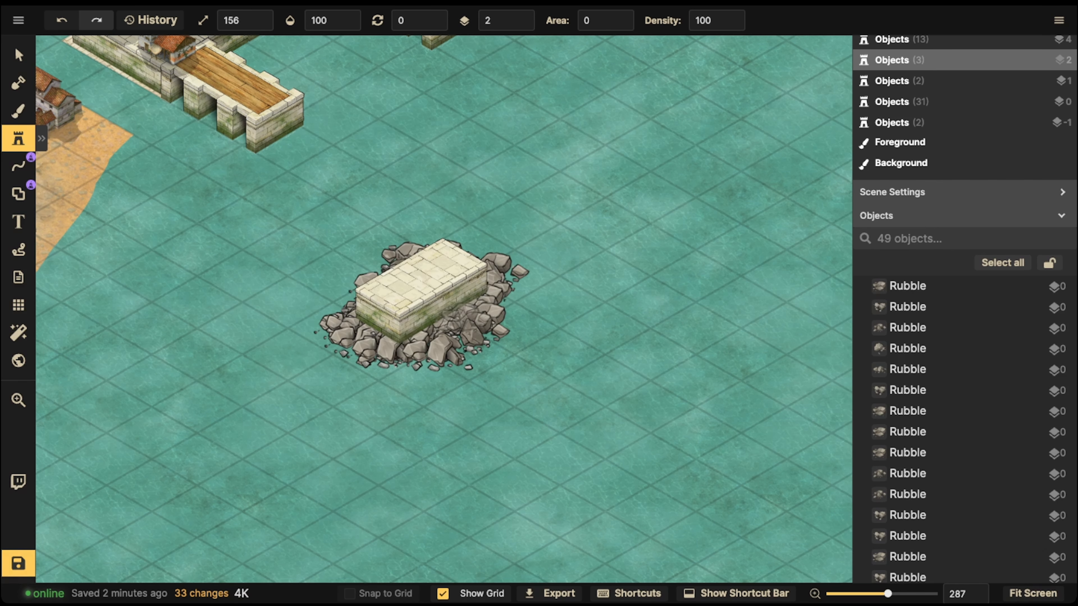
key(bracketleft)
scroll(384, 352, up, 10)
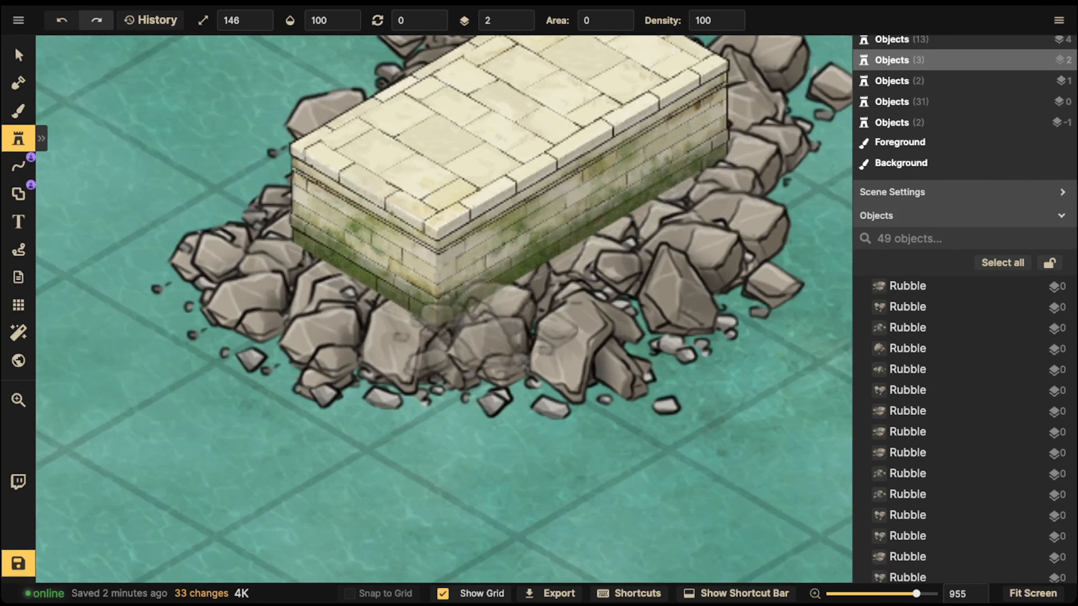
key(space)
drag(514, 343, 538, 335)
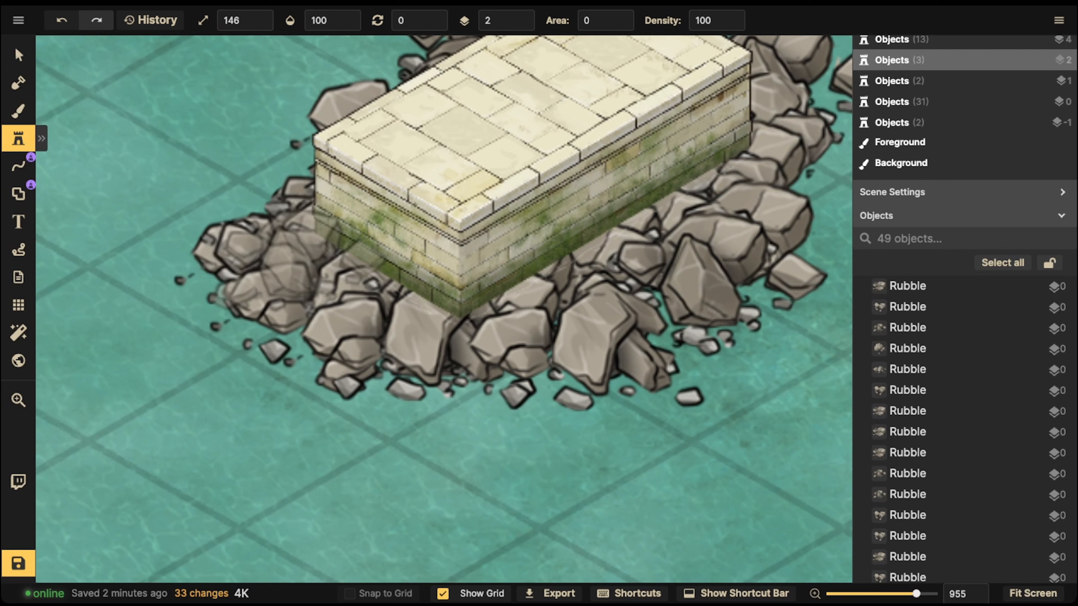
click(300, 261)
click(439, 327)
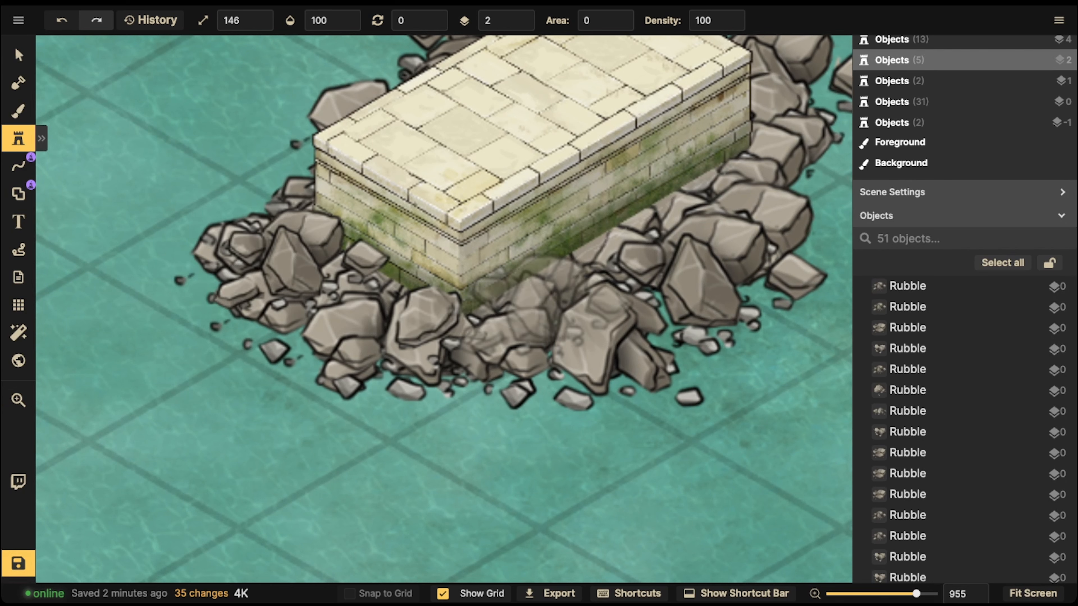
click(546, 306)
click(690, 229)
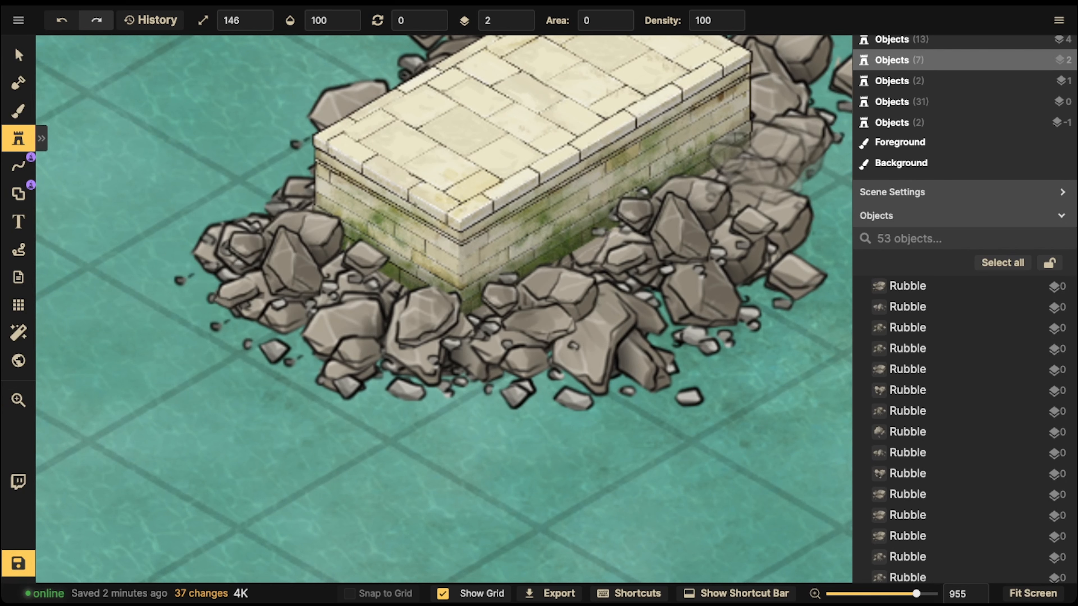
click(767, 157)
Step: Set the rubble stamp to layer -2 with Luminosity blend mode
click(18, 56)
scroll(317, 226, down, 5)
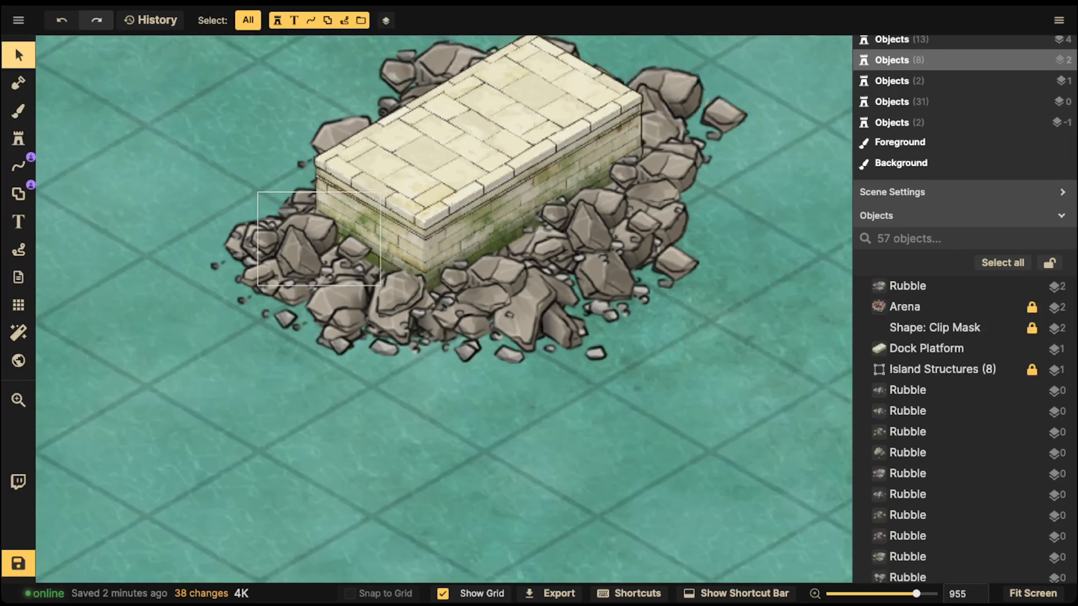
drag(191, 96, 632, 308)
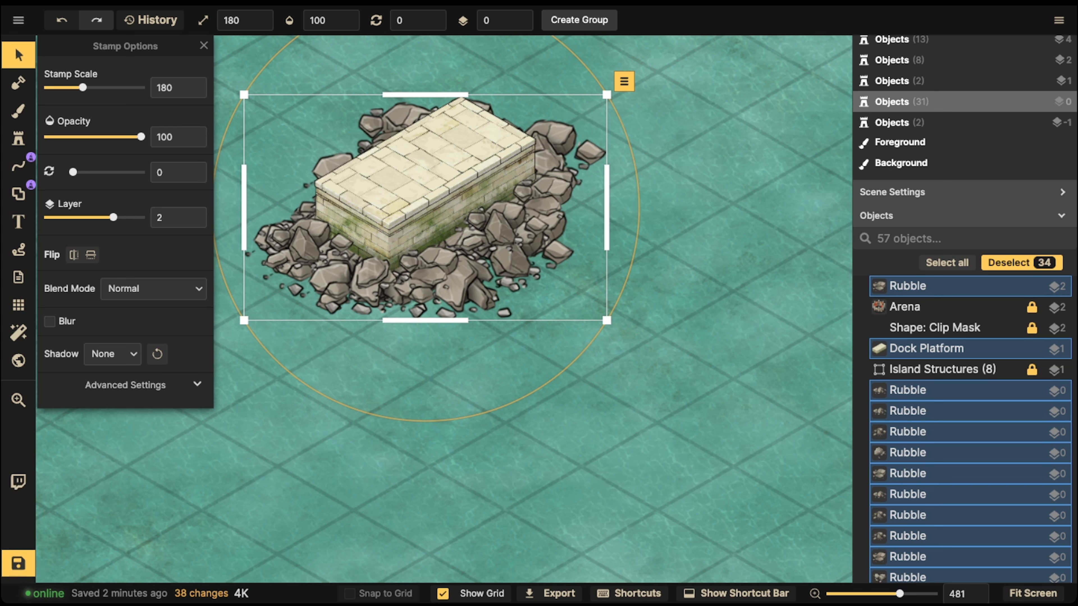
key(Escape)
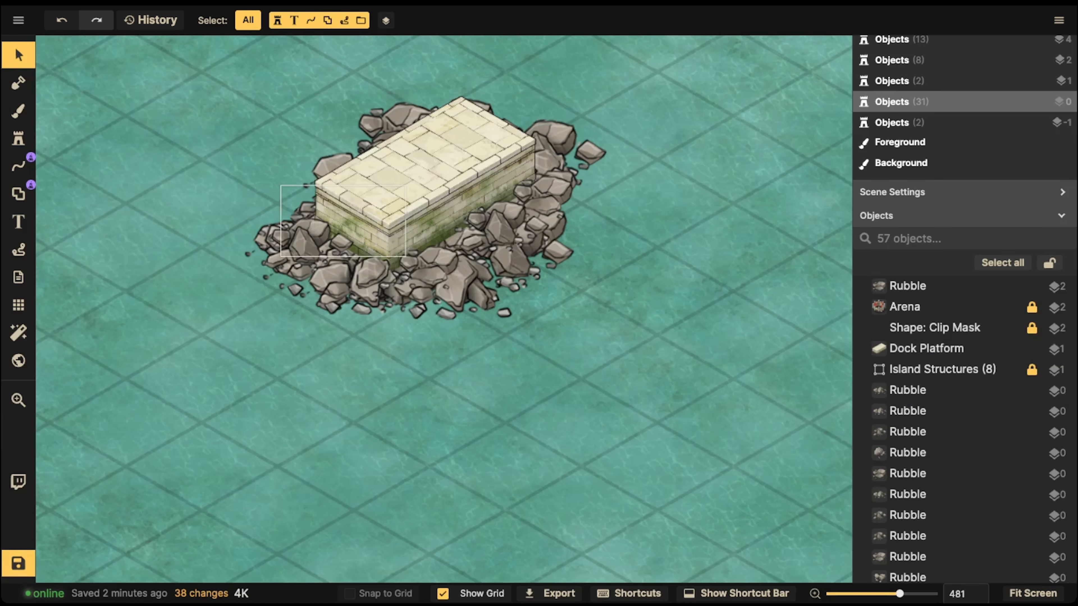
click(291, 247)
key(Escape)
click(18, 139)
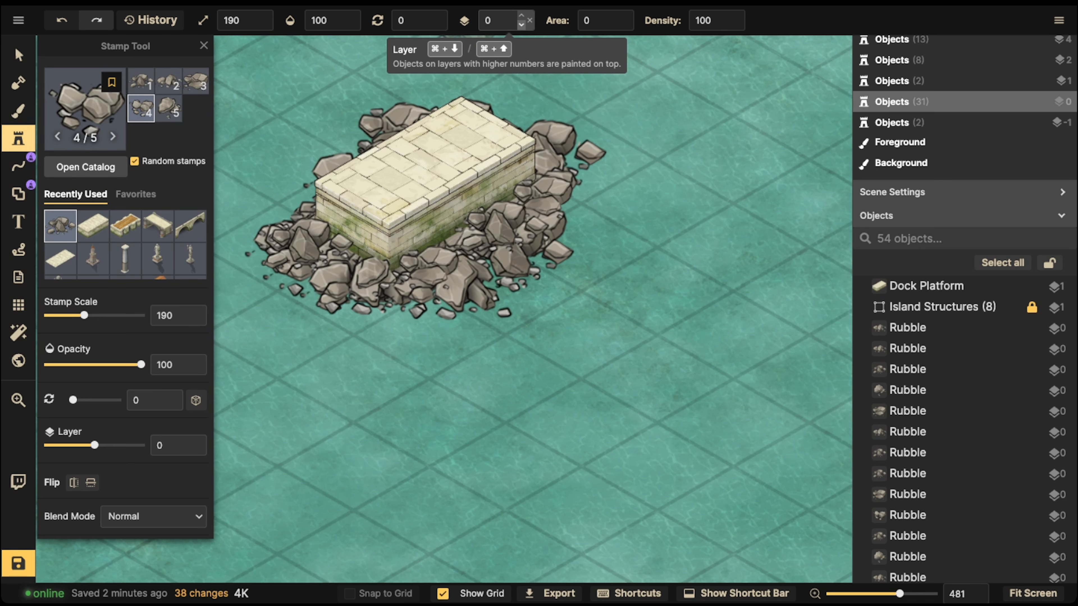
click(521, 24)
click(521, 24)
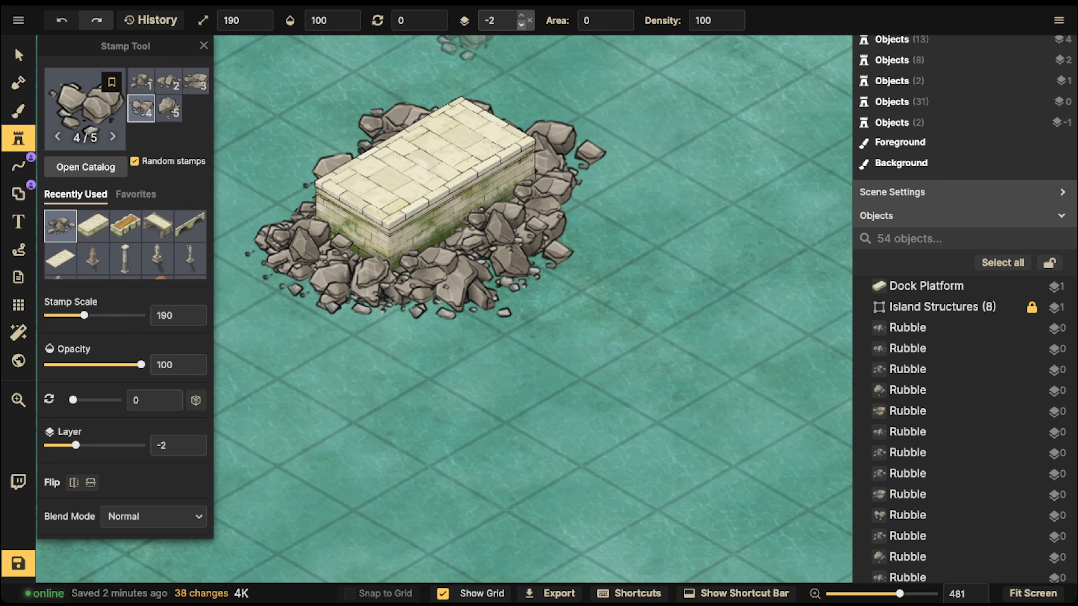
scroll(128, 340, down, 4)
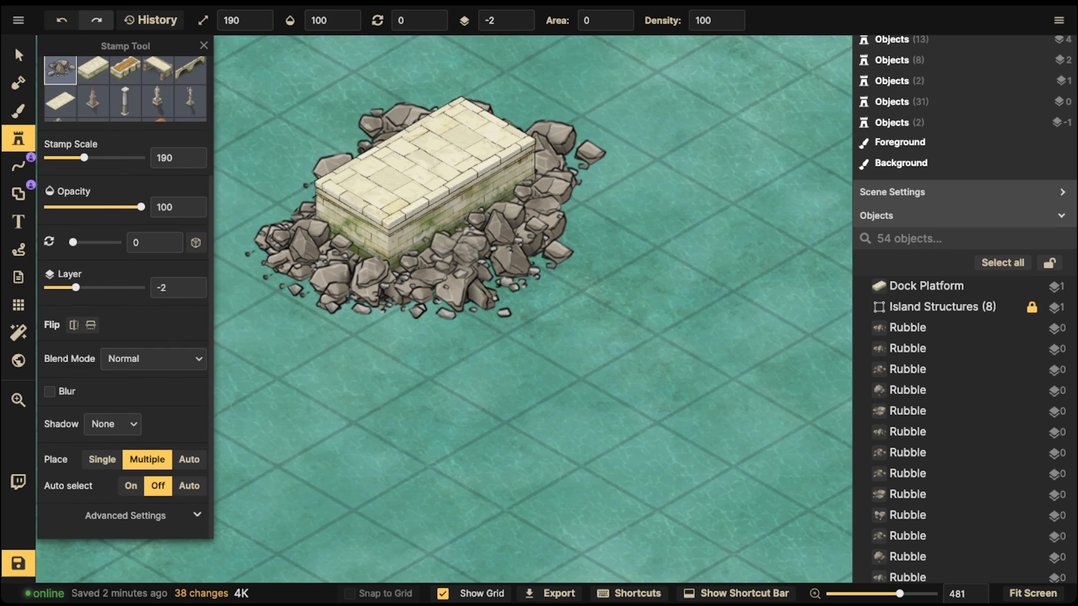
click(153, 359)
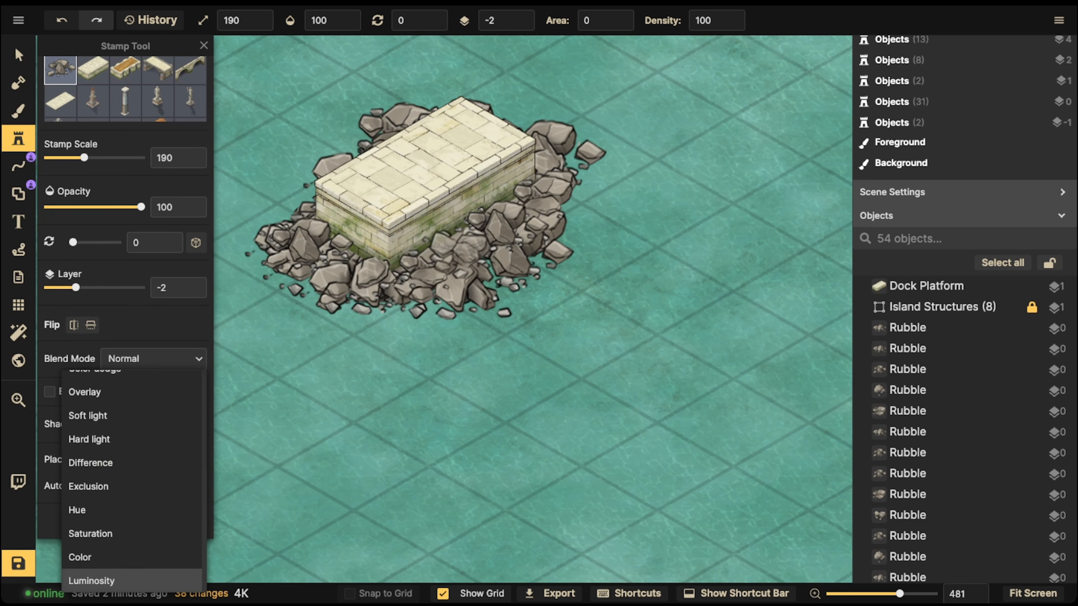
click(106, 578)
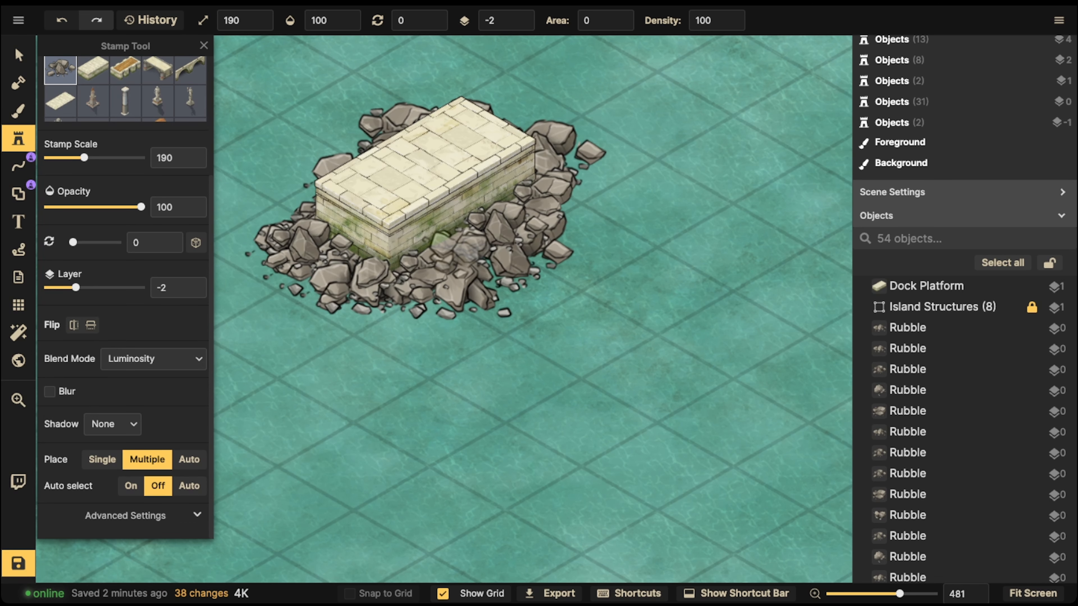
Step: Paint a submerged layer of rubble around the platform's base
scroll(126, 297, down, 4)
click(111, 356)
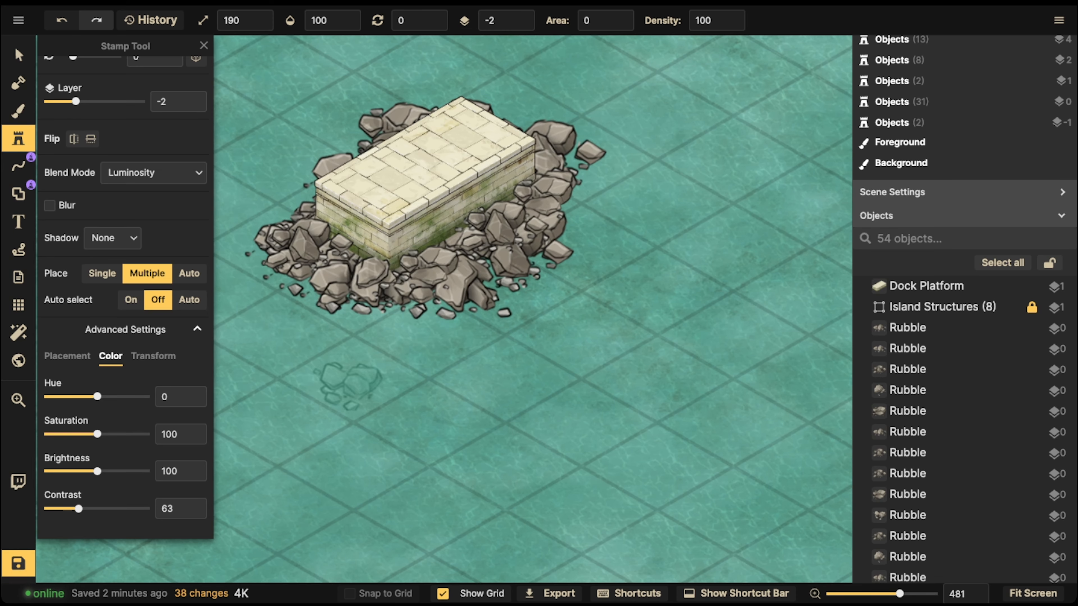
scroll(348, 272, down, 4)
mouse_move(345, 276)
mouse_down()
mouse_move(358, 293)
mouse_move(403, 305)
mouse_move(527, 318)
mouse_move(542, 292)
mouse_move(546, 157)
mouse_move(543, 196)
mouse_move(526, 183)
mouse_move(418, 199)
mouse_move(424, 236)
mouse_move(443, 257)
mouse_move(452, 249)
mouse_up()
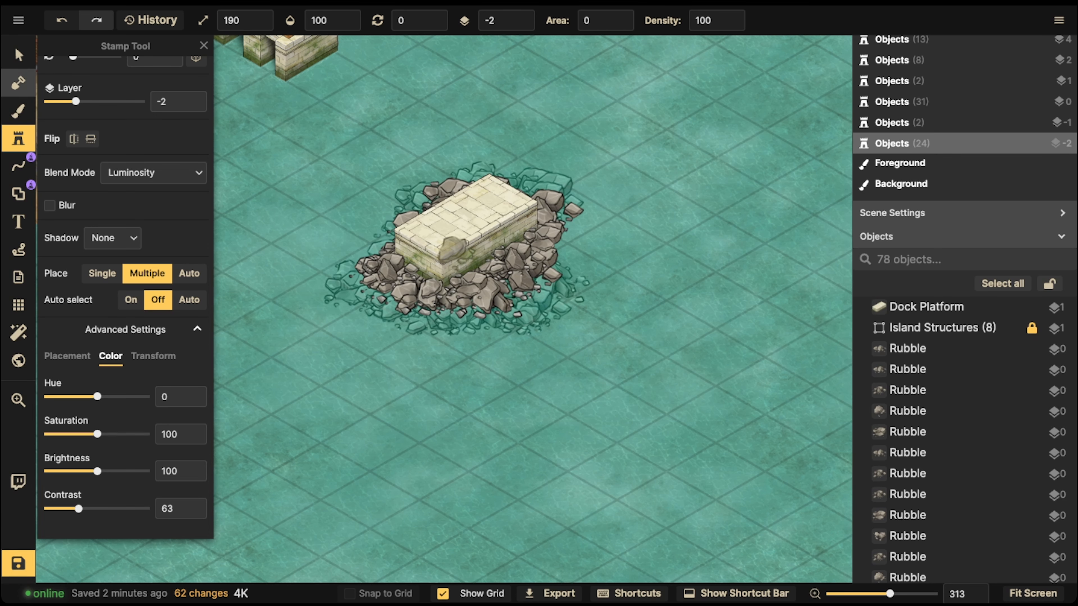
Step: Select the whole platform and rubble group and shift it slightly down and left
click(18, 55)
drag(284, 136, 612, 390)
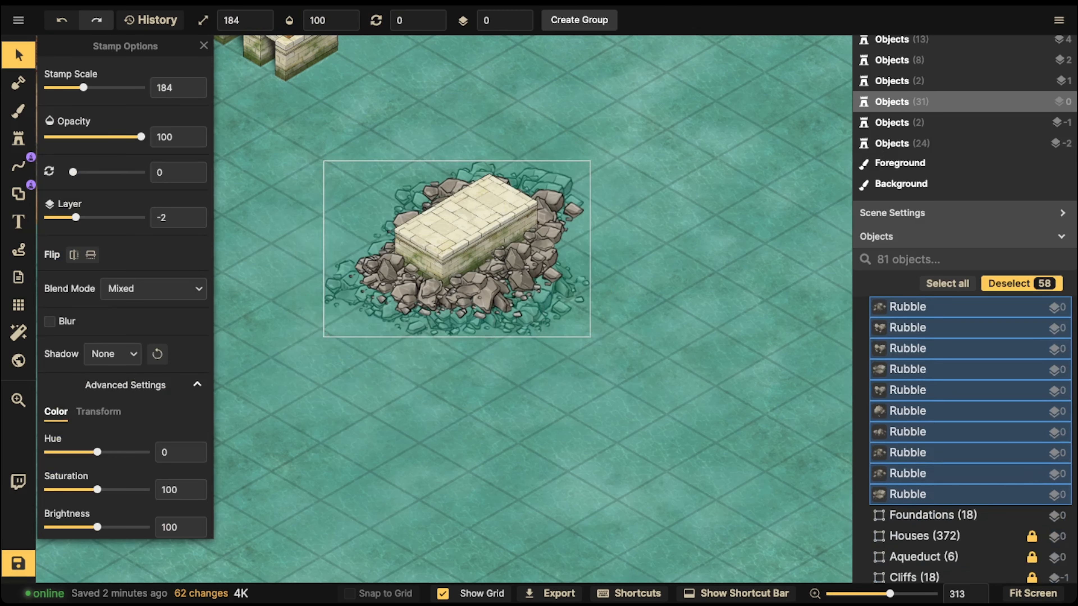
drag(575, 297, 527, 332)
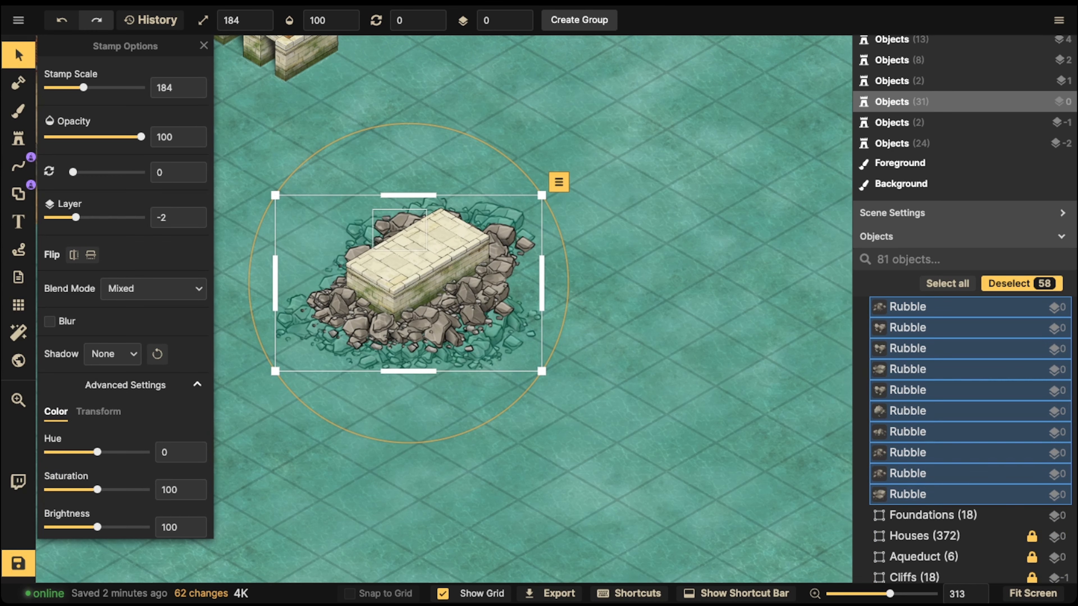
drag(441, 305, 466, 282)
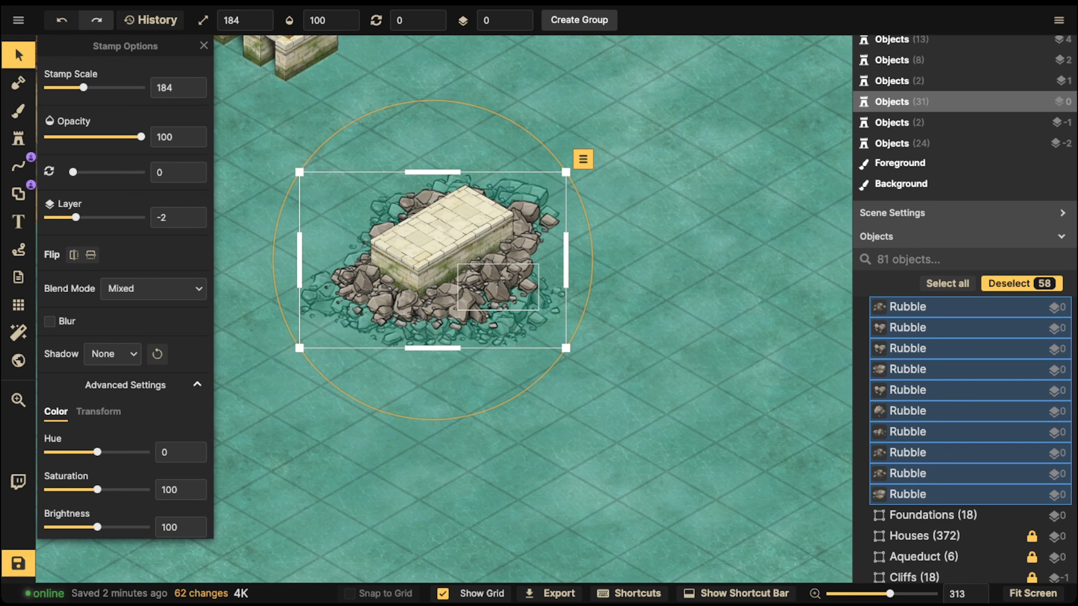
Step: Search the stamp catalog for statue and choose the winged warrior statue stamp
click(18, 139)
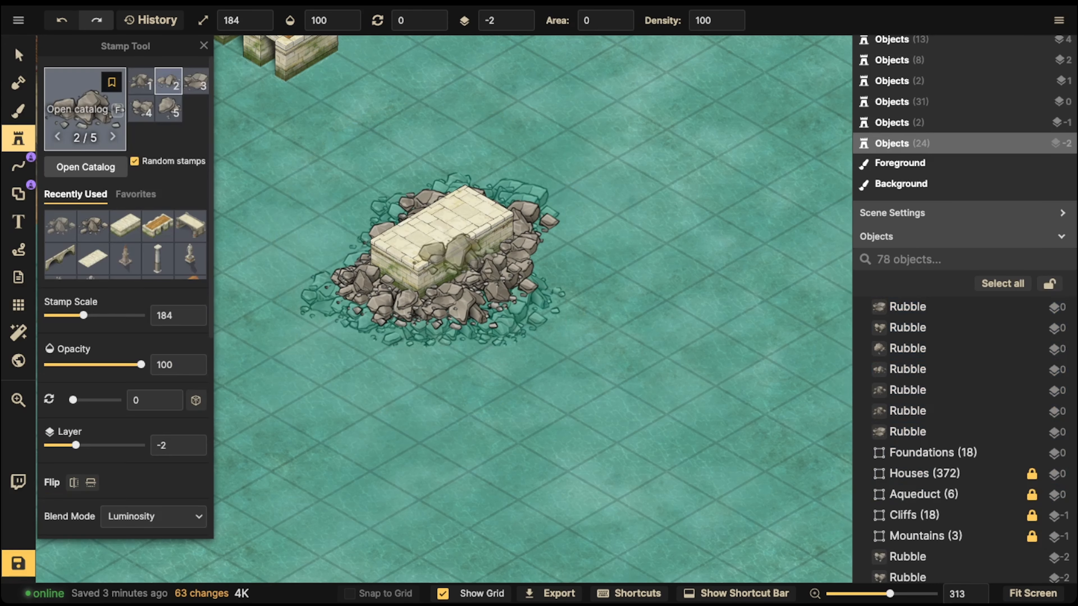
click(85, 112)
key(Escape)
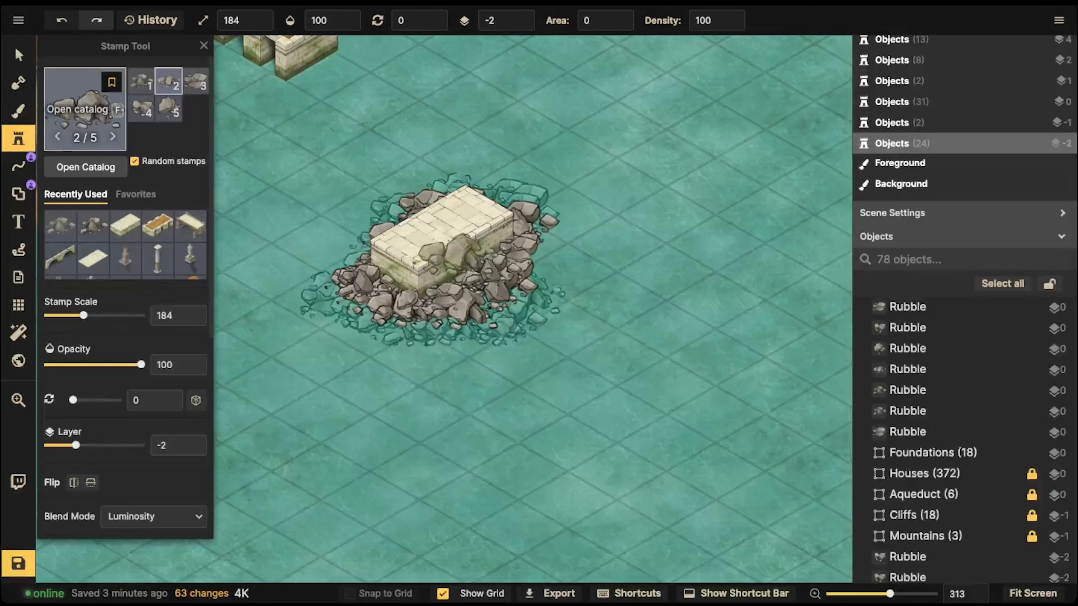
text(fWarri)
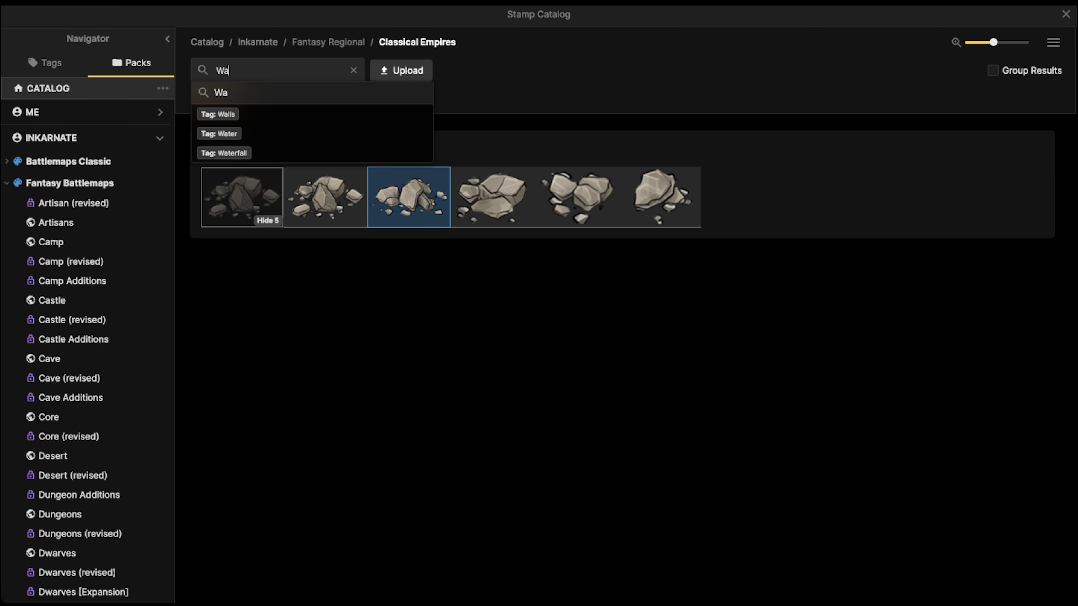
key(BackSpace)
key(BackSpace)
key(BackSpace)
key(BackSpace)
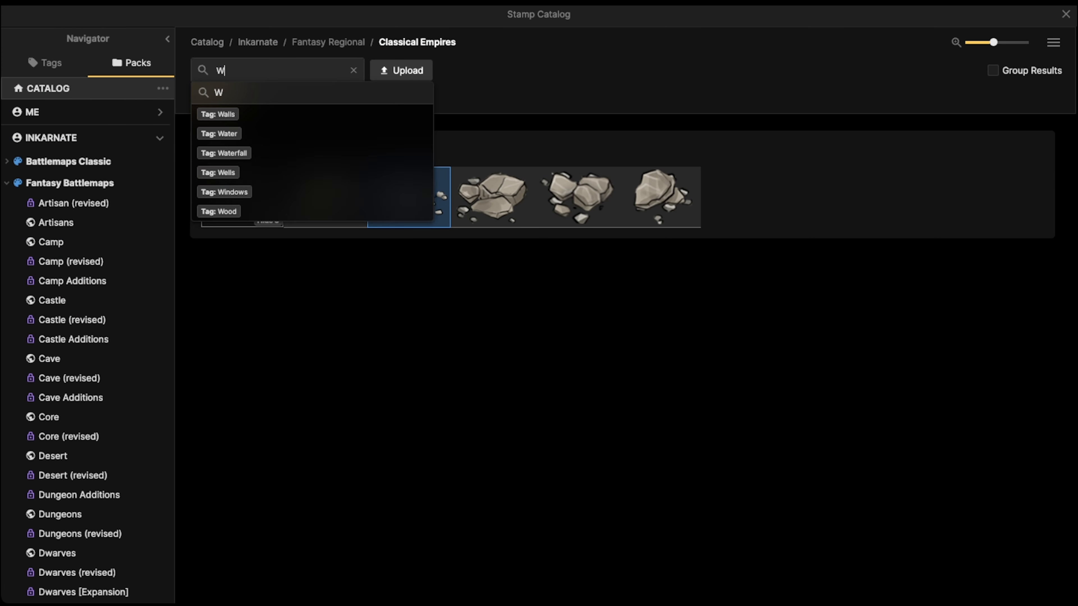
text(statue)
key(Return)
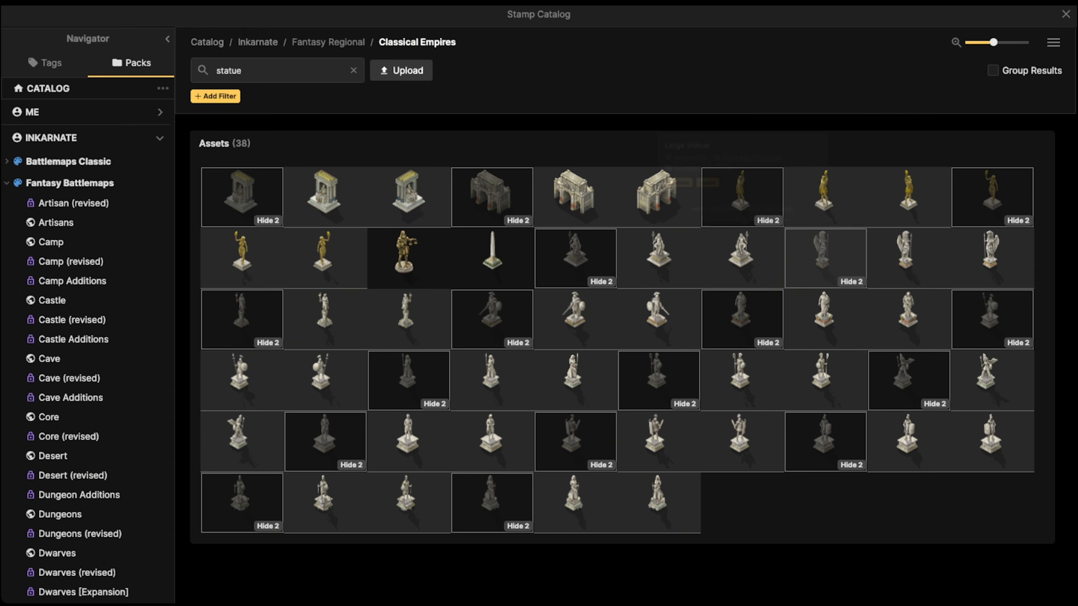
click(825, 258)
Step: Place the statue on top of the ruined platform at layer 2 and scale 104
scroll(501, 68, up, 5)
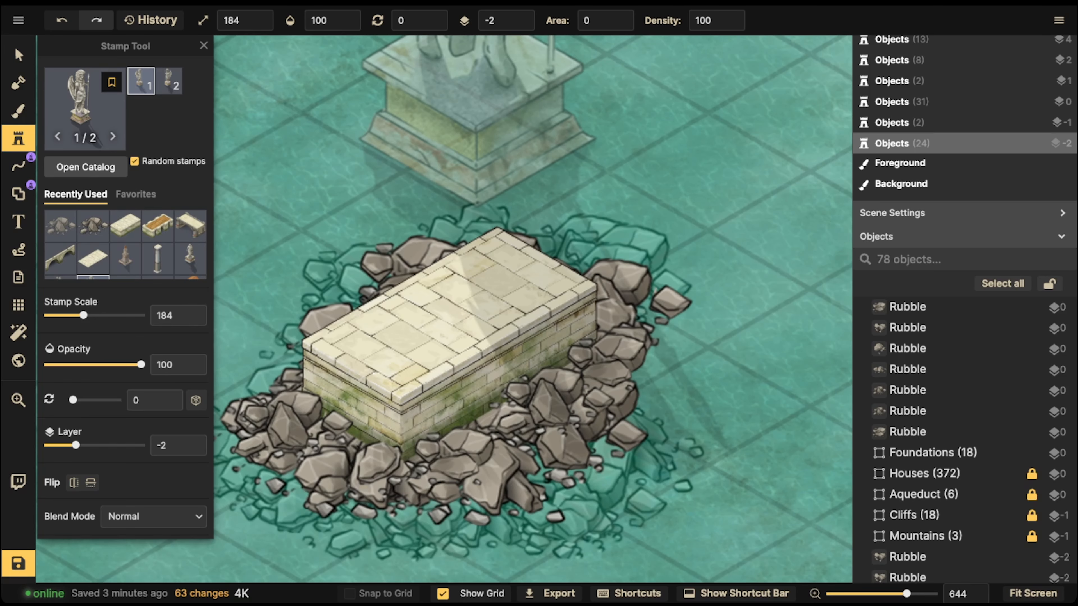
click(526, 17)
click(526, 17)
click(526, 17)
click(526, 18)
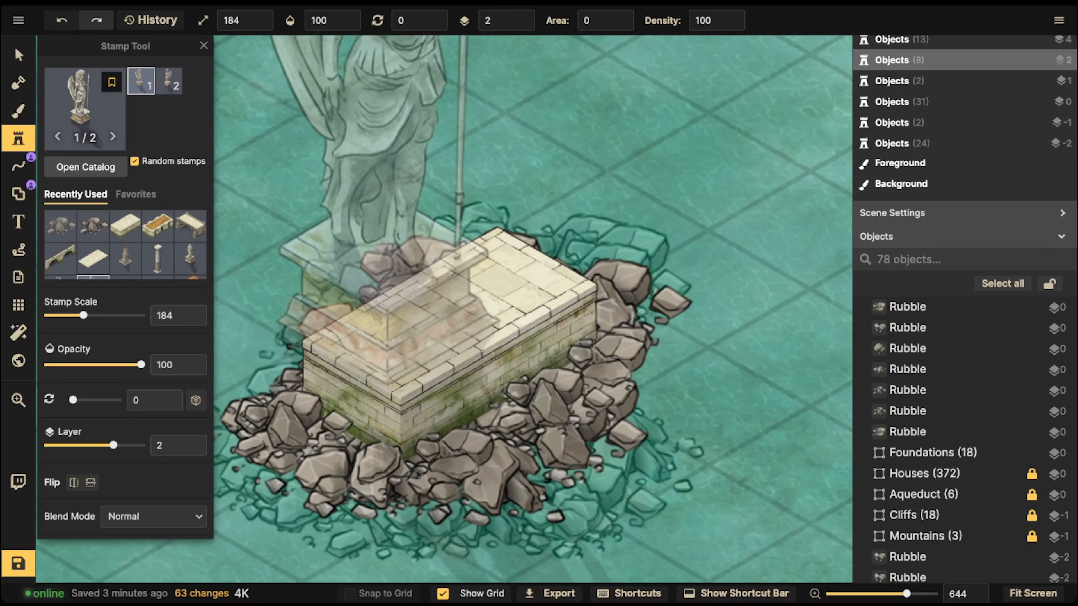
ctrl+scroll(441, 204, down, 9)
ctrl+scroll(475, 238, up, 1)
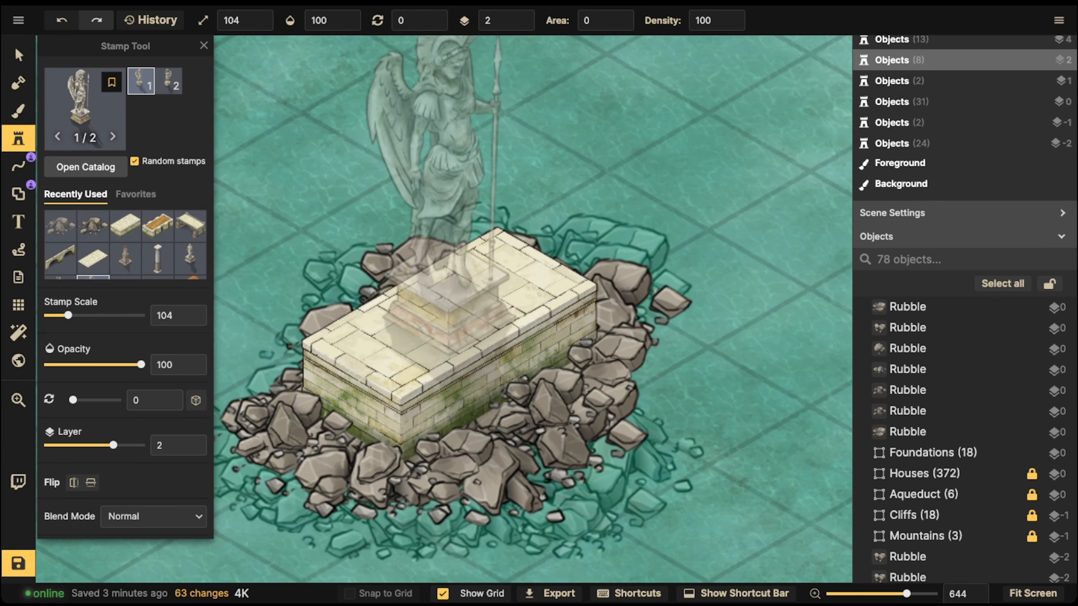
click(441, 183)
Step: Select the statue and resize it to scale 114, centring it on the platform
scroll(125, 297, down, 8)
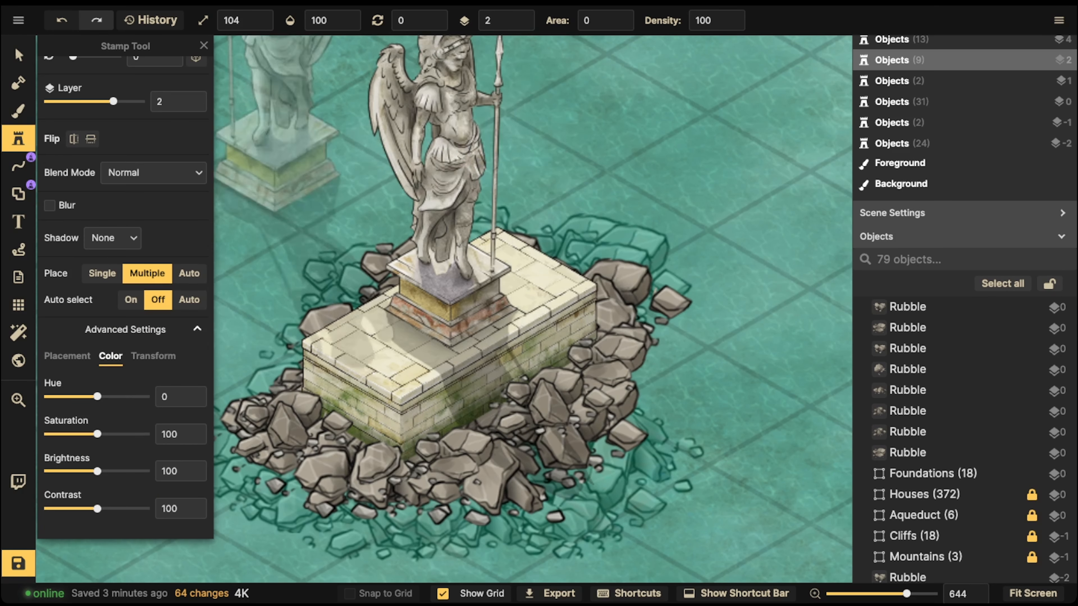
click(18, 56)
scroll(238, 123, down, 5)
middle_drag(272, 170, 272, 218)
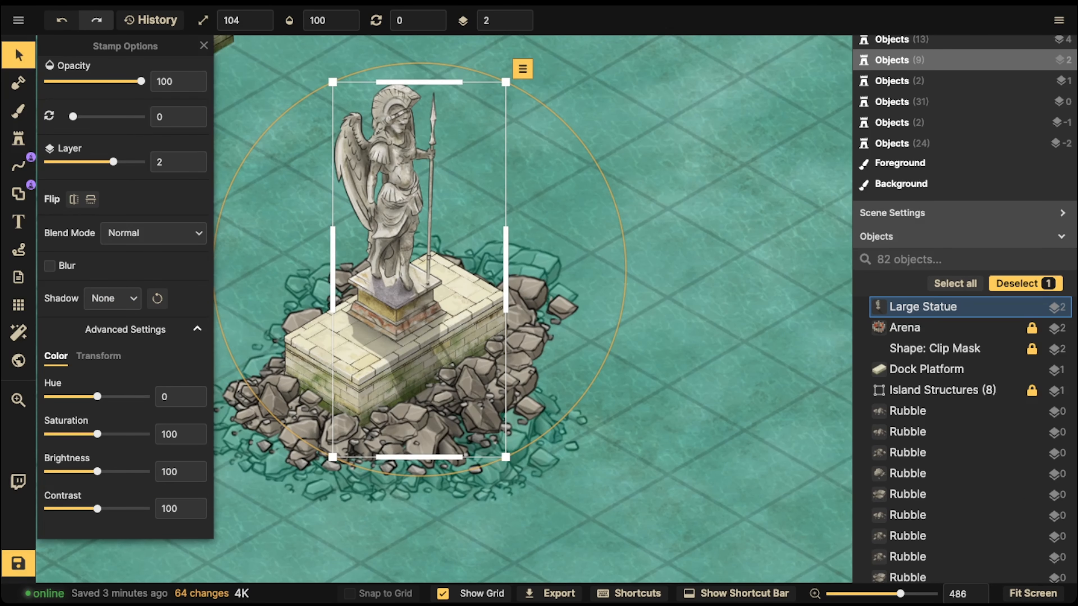
scroll(331, 180, down, 3)
alt+scroll(384, 238, up, 3)
drag(384, 237, 385, 235)
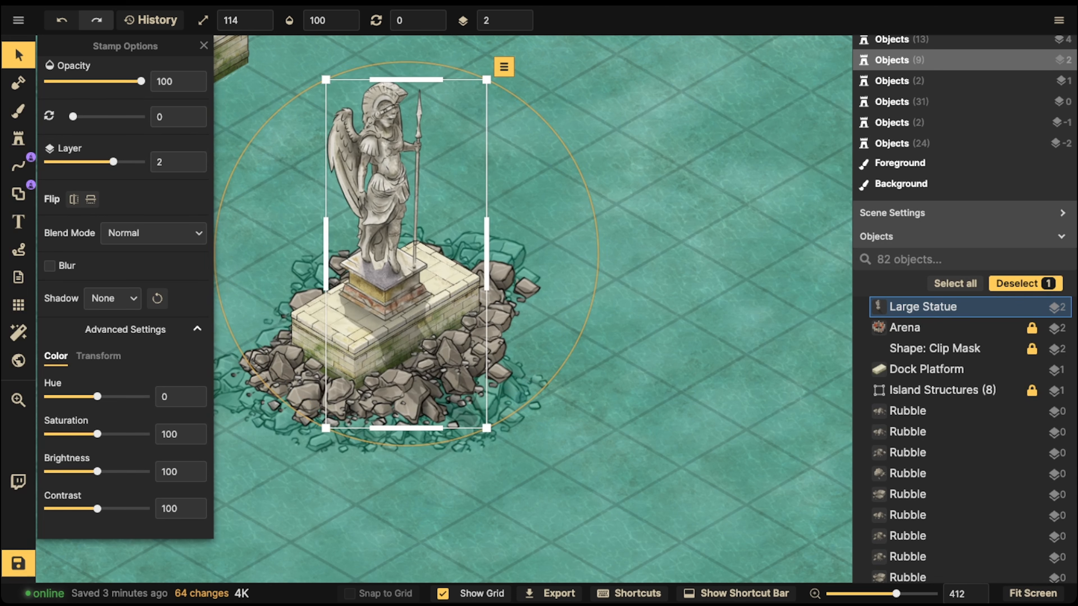
drag(385, 235, 385, 236)
Step: Place two columns at scale 124 on the platform, one on each side of the statue
click(18, 138)
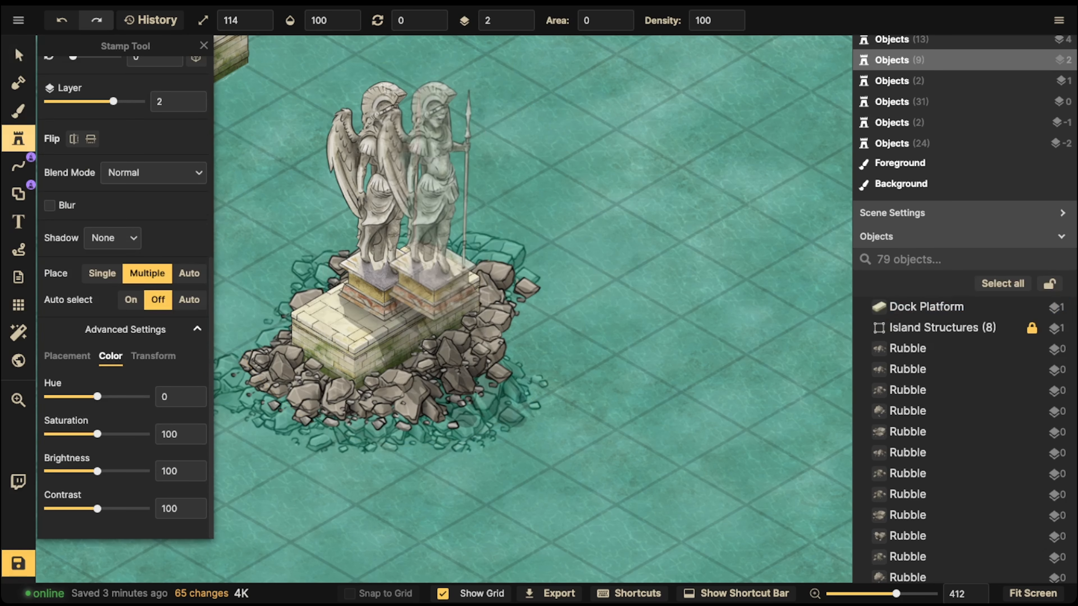
scroll(94, 127, up, 8)
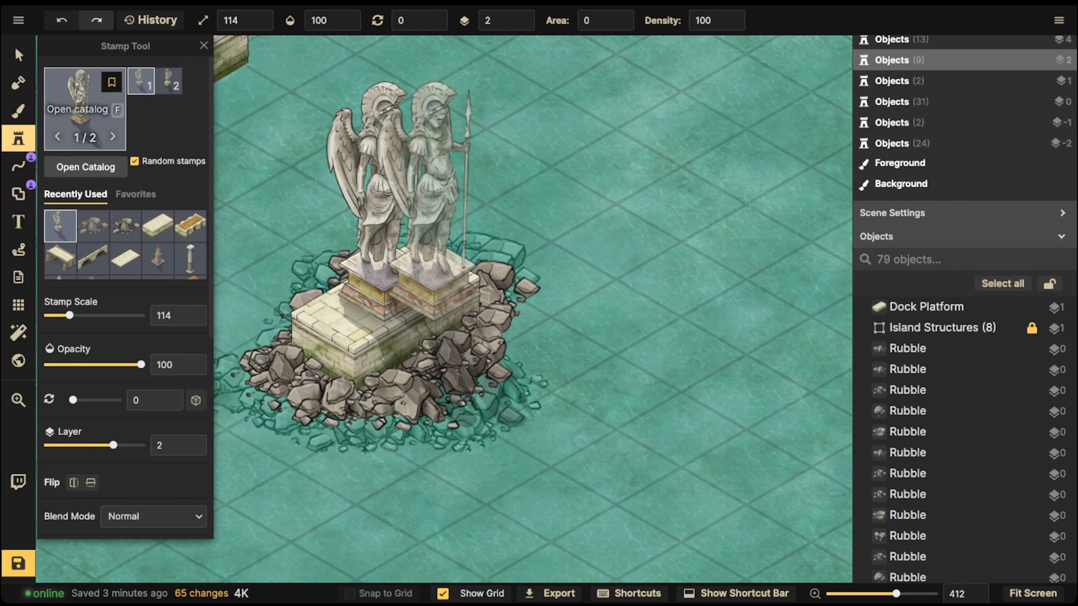
click(190, 259)
shift+scroll(331, 271, up, 1)
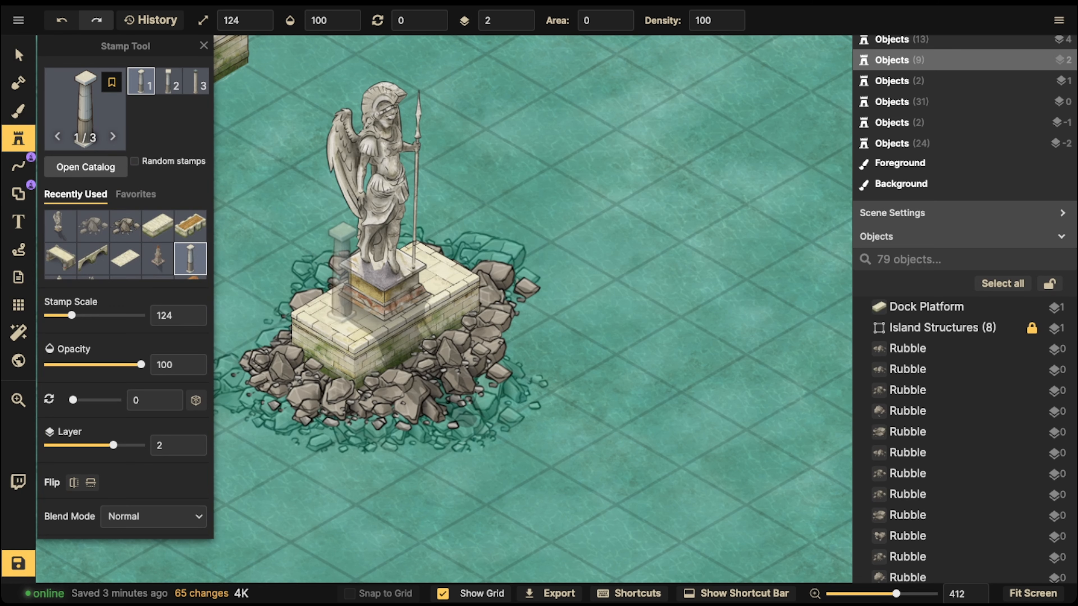
click(343, 275)
click(424, 229)
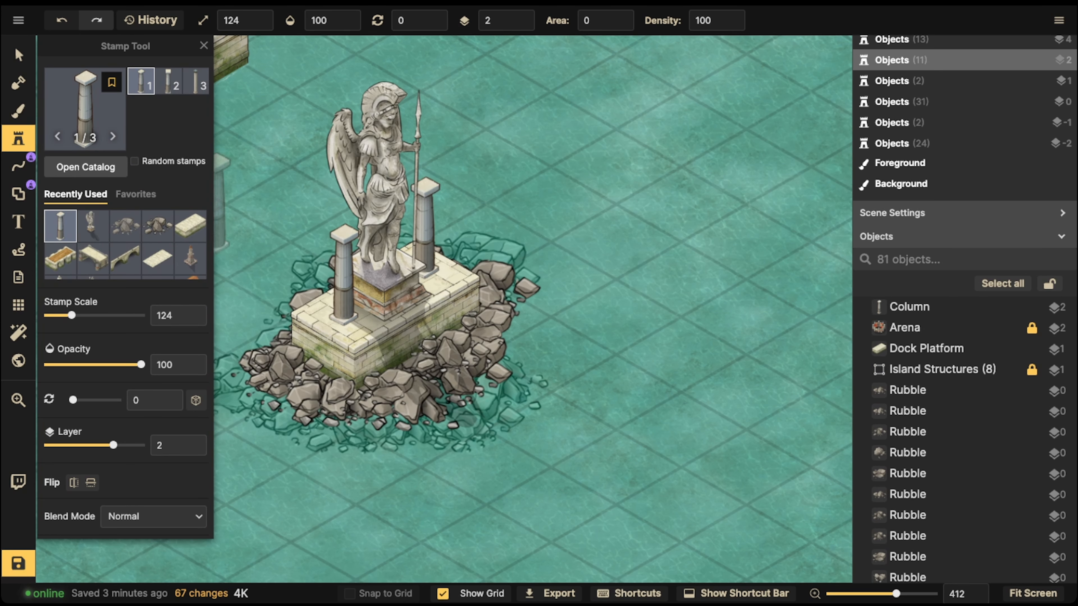
key(v)
click(424, 229)
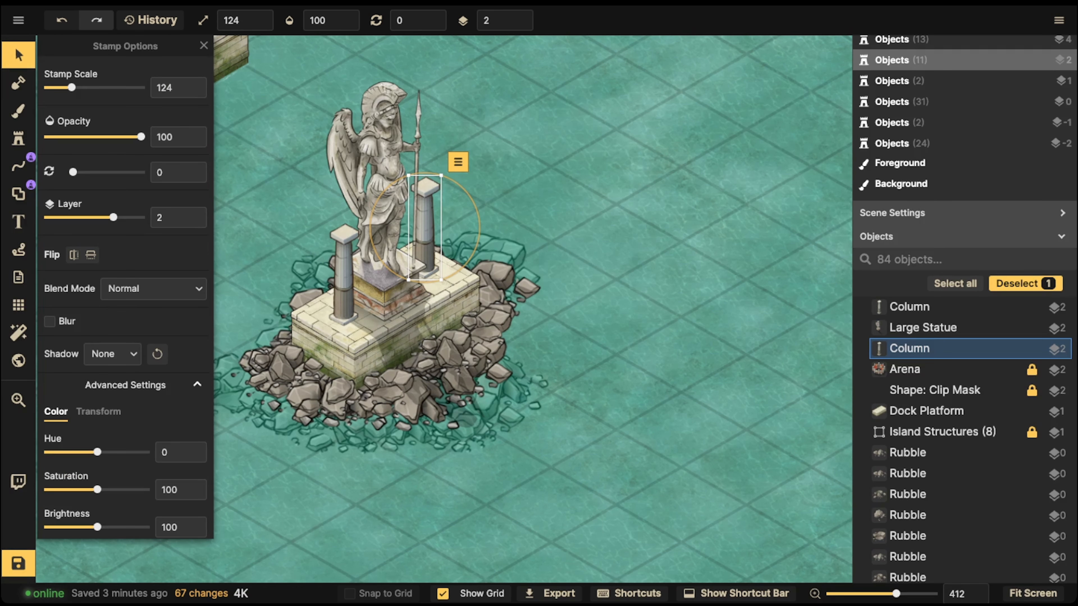
key(Escape)
Step: Place two stone dock platforms at scale 80 on layer 1 in the open water right of the statue
scroll(444, 309, down, 3)
scroll(432, 367, down, 2)
click(18, 139)
click(510, 234)
click(645, 156)
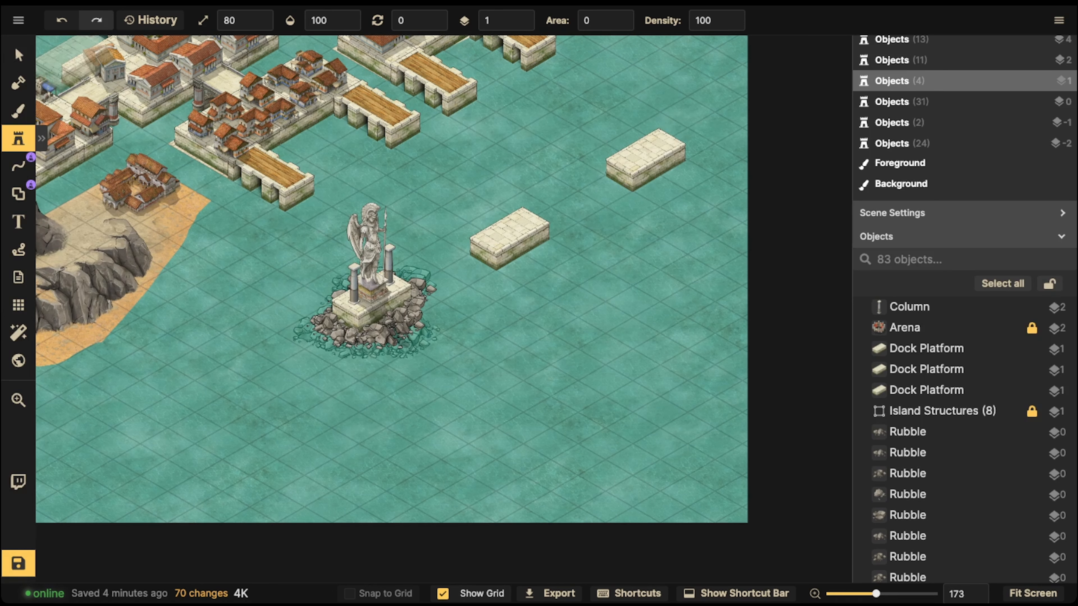
Step: Reposition the dock platforms and the statue island within the harbour
click(19, 56)
drag(645, 156, 616, 195)
drag(426, 304, 465, 284)
key(Escape)
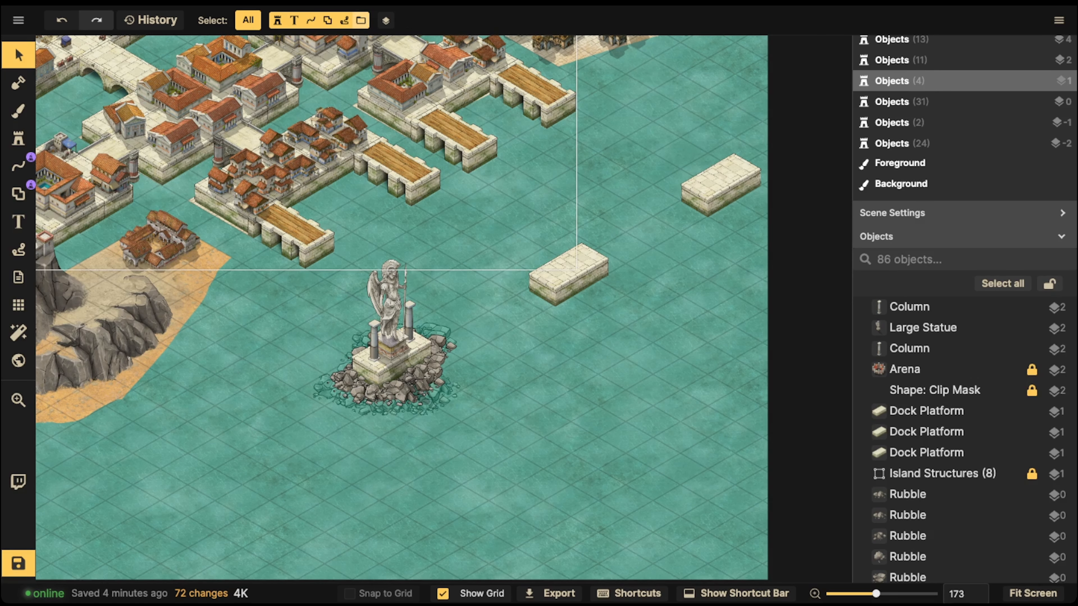
middle_drag(395, 250, 334, 267)
scroll(334, 318, up, 5)
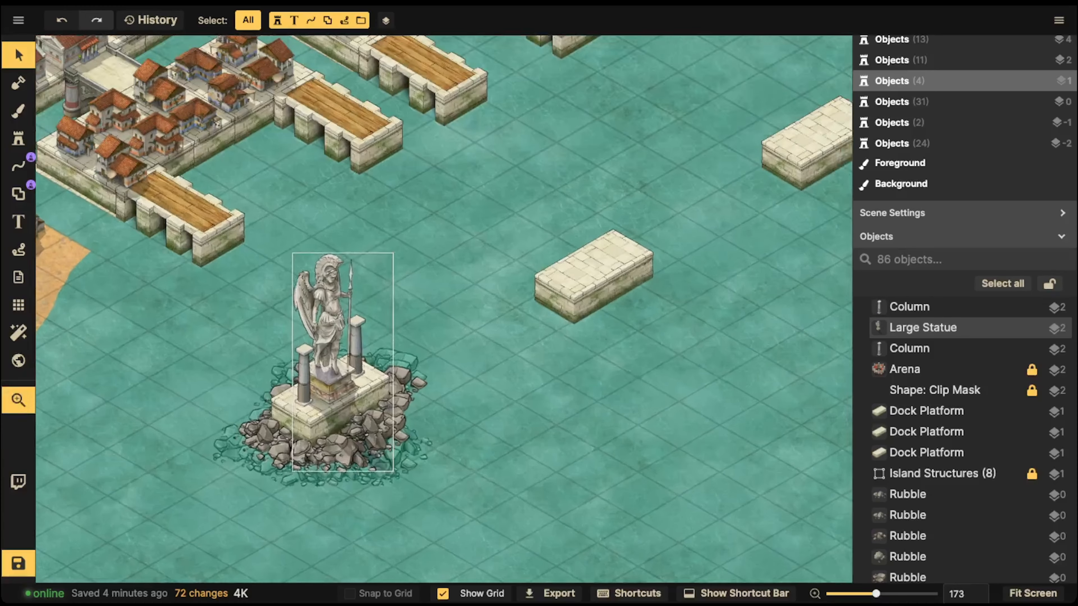
middle_drag(334, 319, 361, 277)
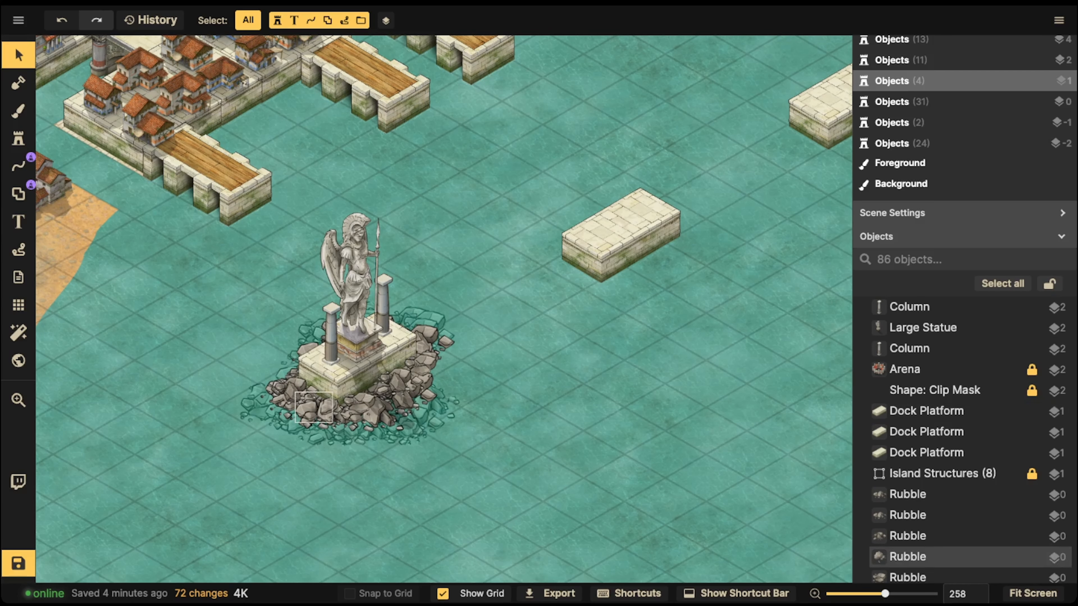
Step: Paint rubble at scale 150, layer 0 and Normal blend mode around the base of the middle dock platform
click(305, 386)
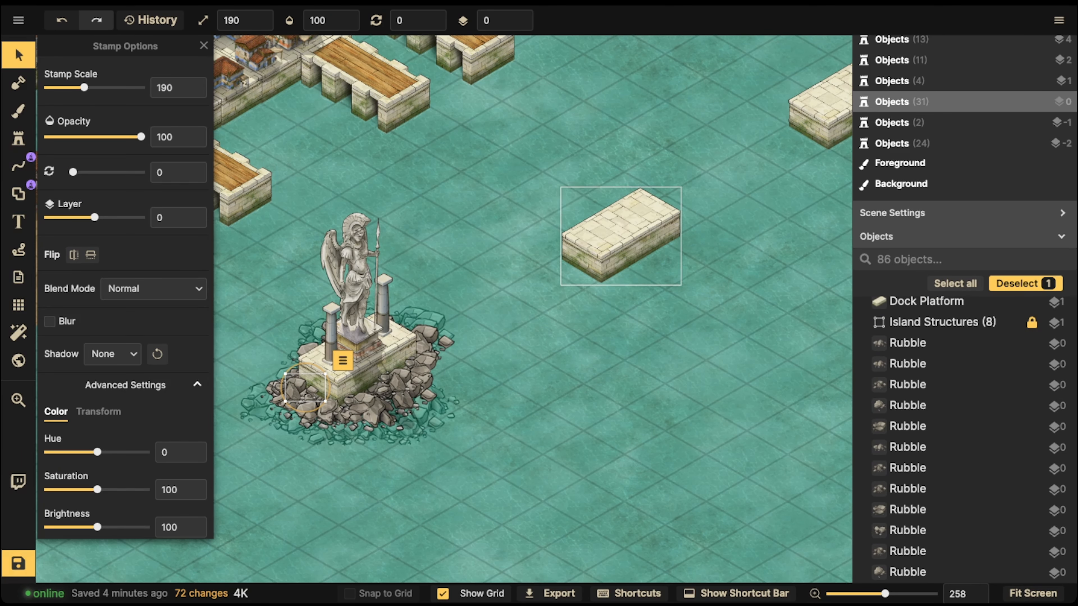
click(621, 236)
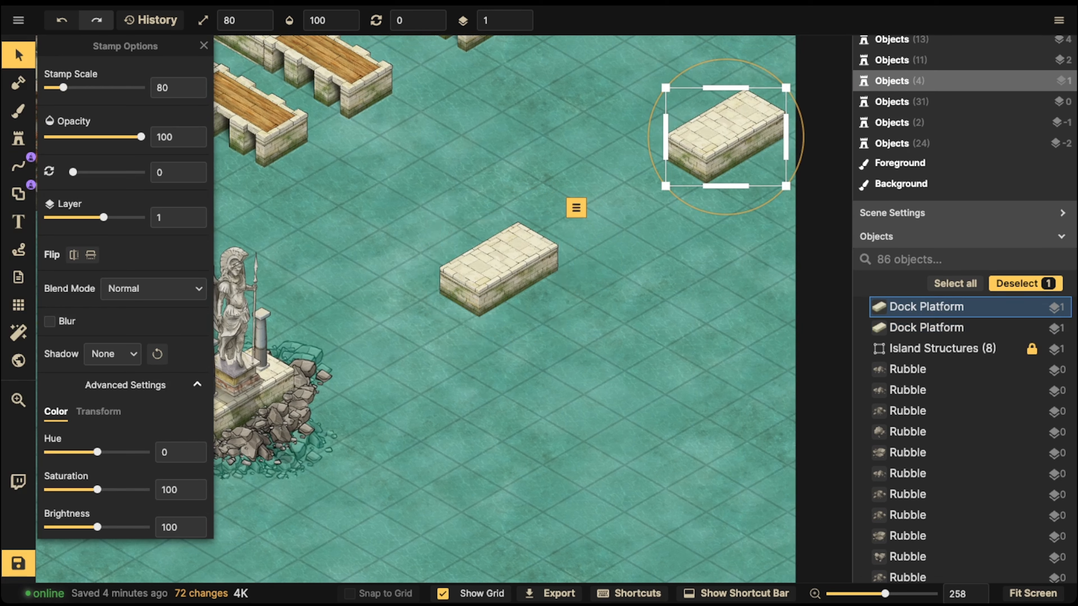
key(s)
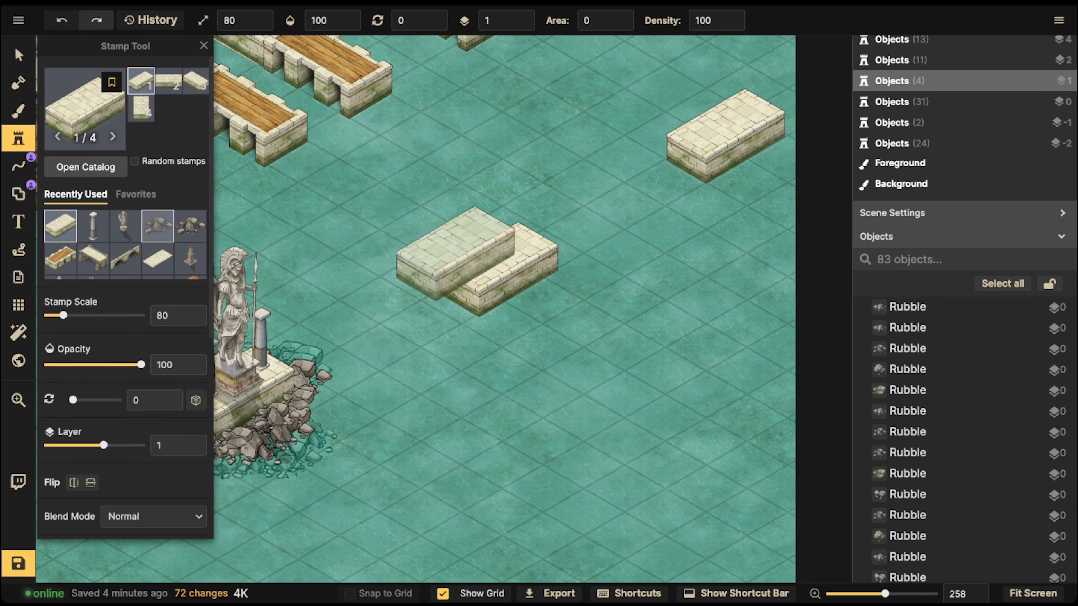
click(157, 225)
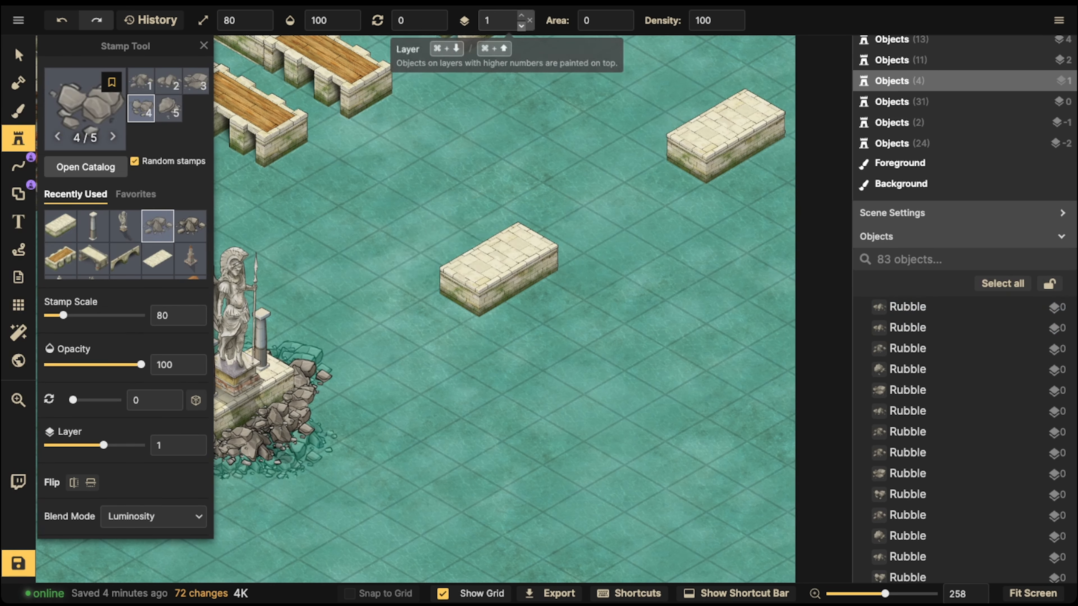
click(521, 24)
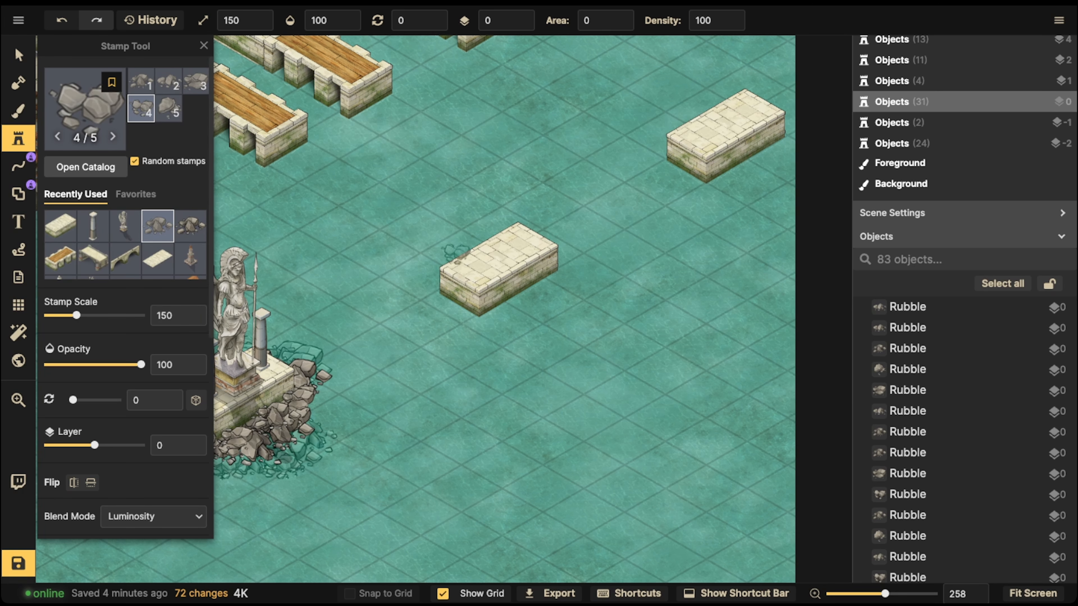
scroll(127, 318, down, 5)
click(153, 257)
scroll(132, 297, up, 5)
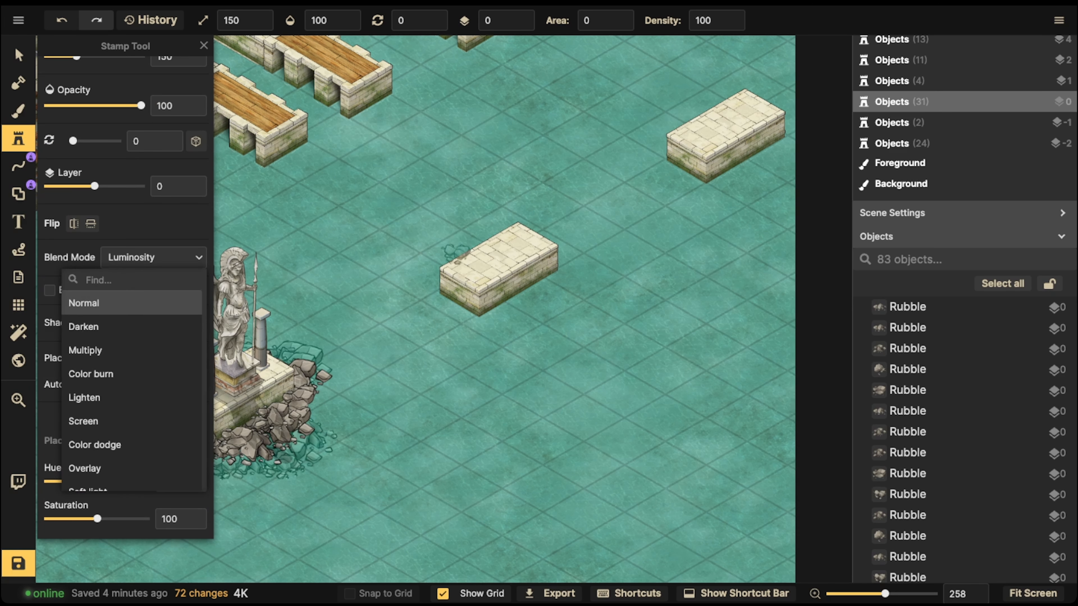
click(132, 304)
click(438, 297)
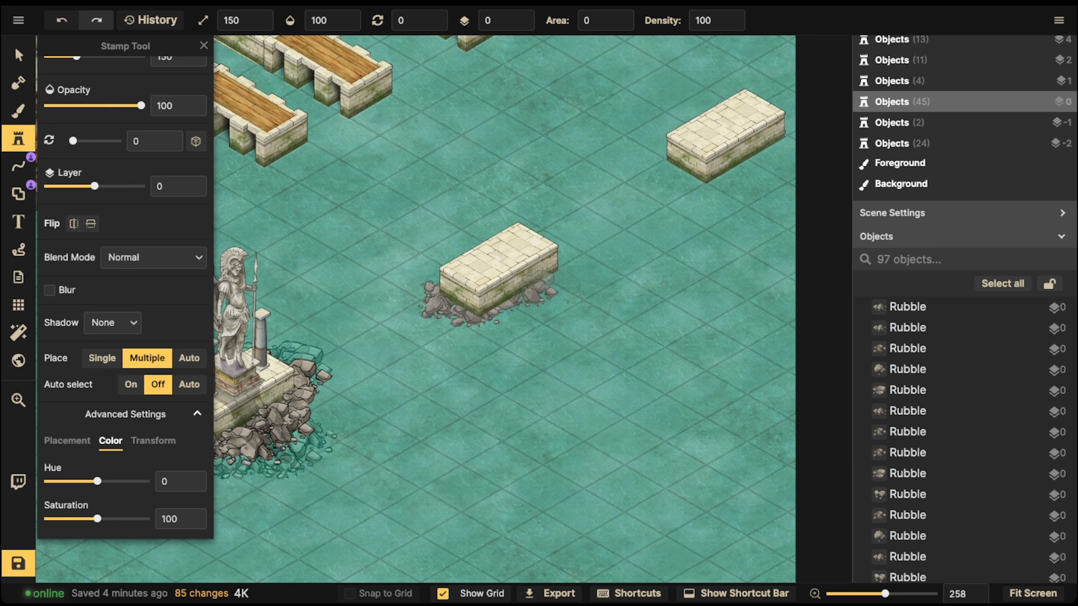
mouse_move(545, 276)
mouse_down()
mouse_move(552, 261)
mouse_move(536, 245)
mouse_move(451, 254)
mouse_up()
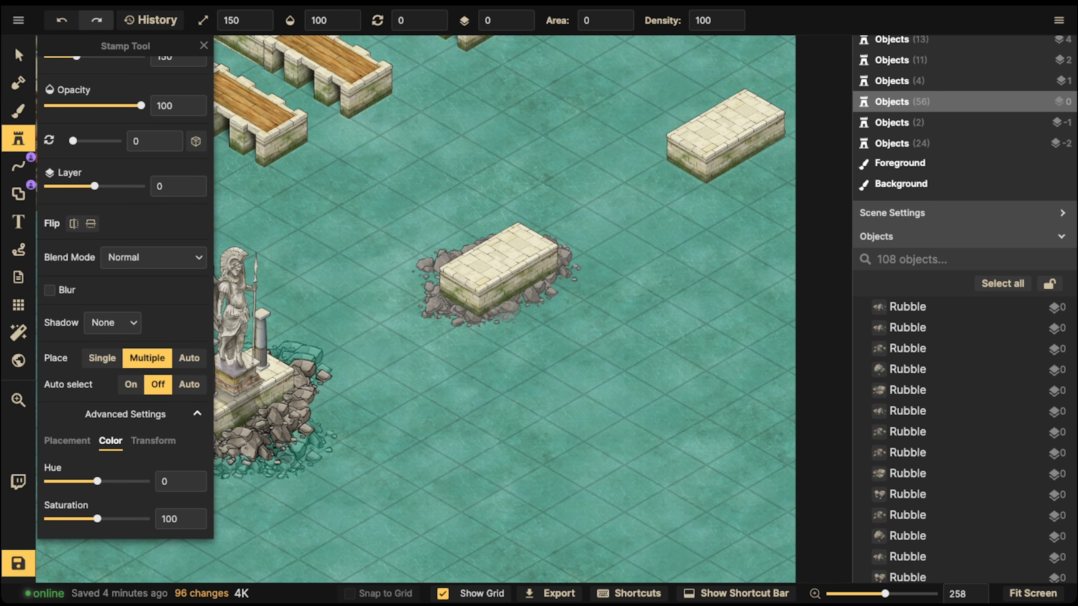
click(505, 311)
Step: Move the middle dock platform aside to expose the rubble beneath it
scroll(306, 305, down, 3)
click(18, 55)
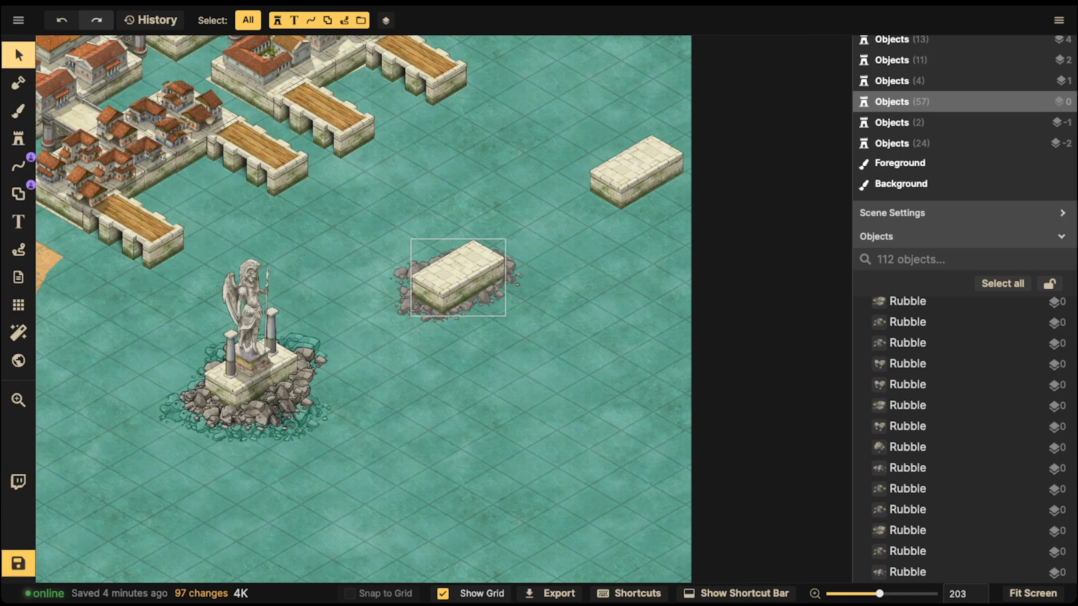
drag(458, 276, 595, 347)
Step: Select the ring of rubble and set its contrast to 100
drag(369, 217, 526, 335)
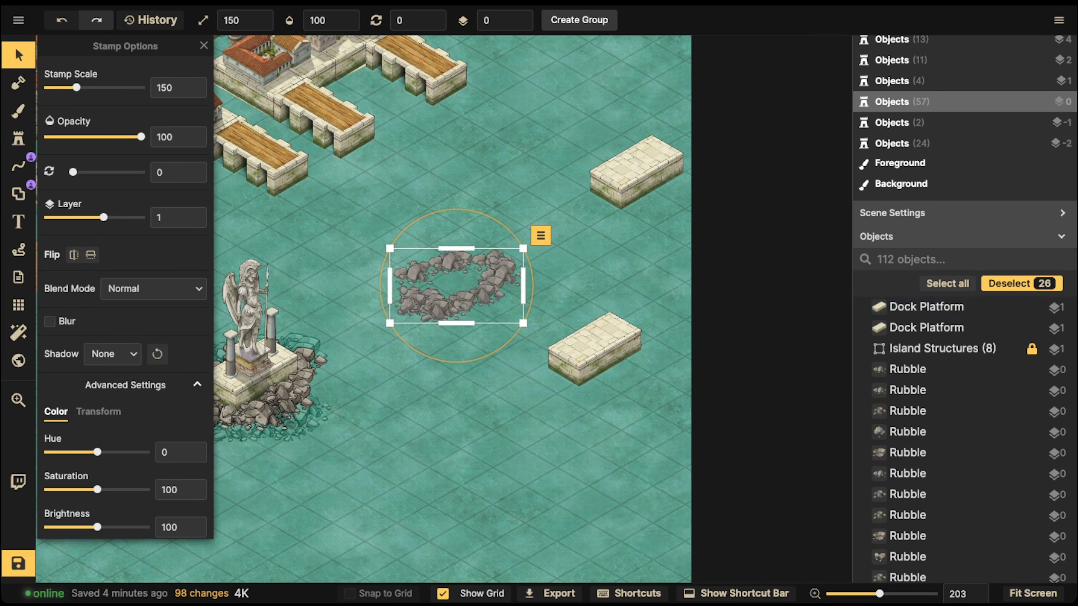
scroll(128, 382, down, 3)
double_click(174, 508)
text(100)
scroll(357, 338, down, 2)
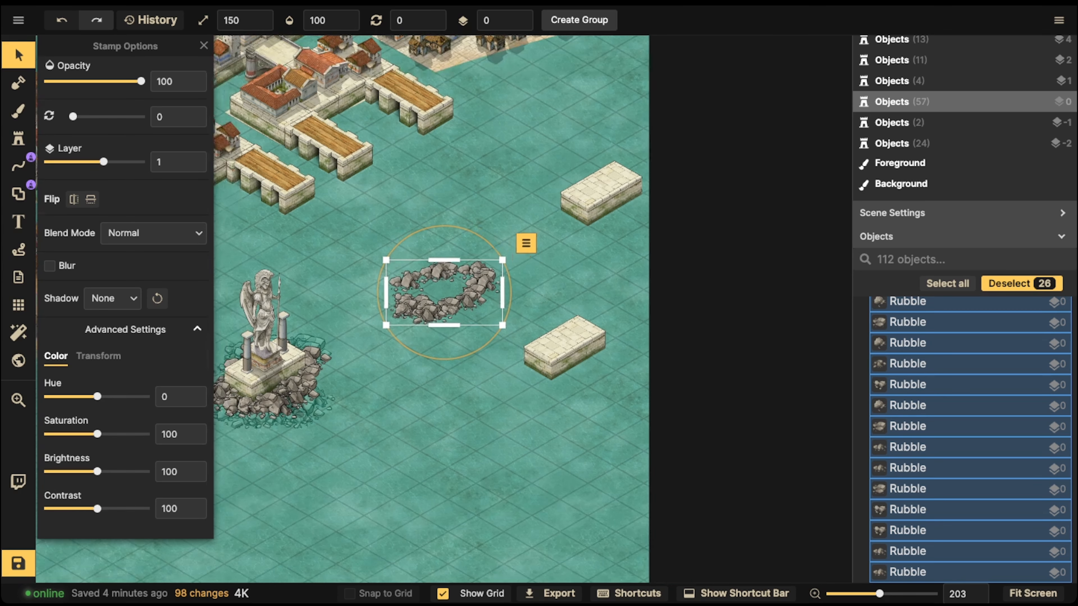
Step: Move the dock platform back onto the rubble ring and deselect it
click(564, 347)
drag(565, 348, 443, 283)
click(365, 335)
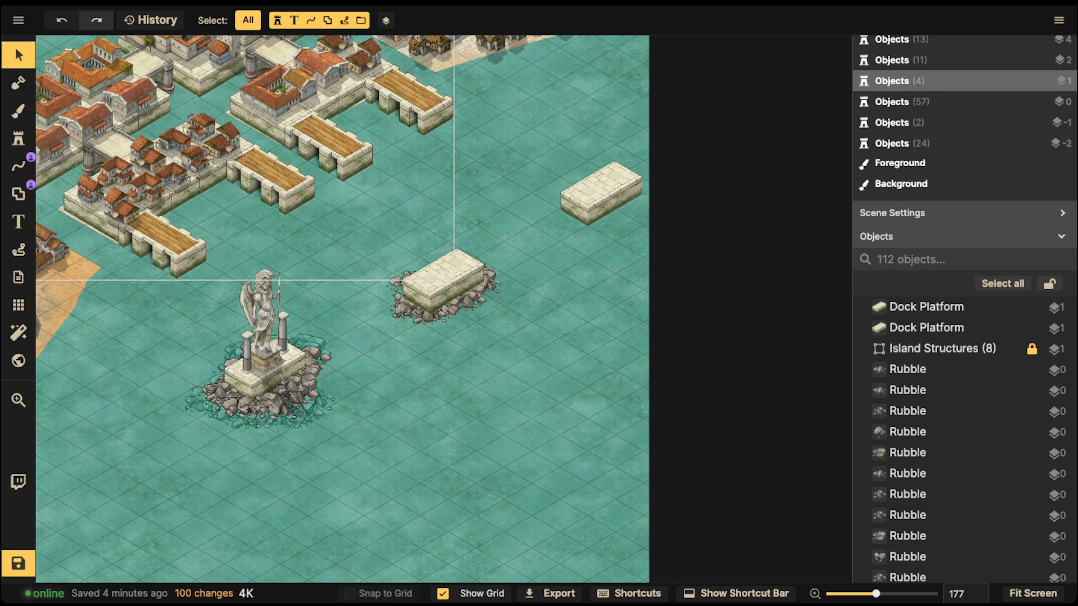
Step: Stamp rubble on layer 2 with contrast 100 around the front edges of the middle dock platform
scroll(268, 293, up, 3)
click(18, 139)
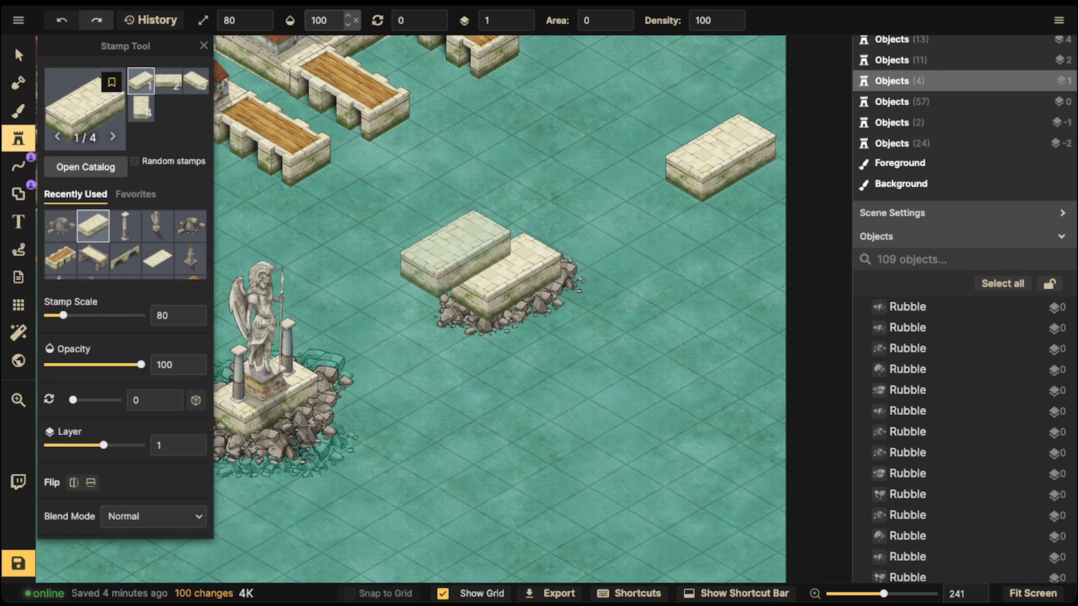
click(60, 226)
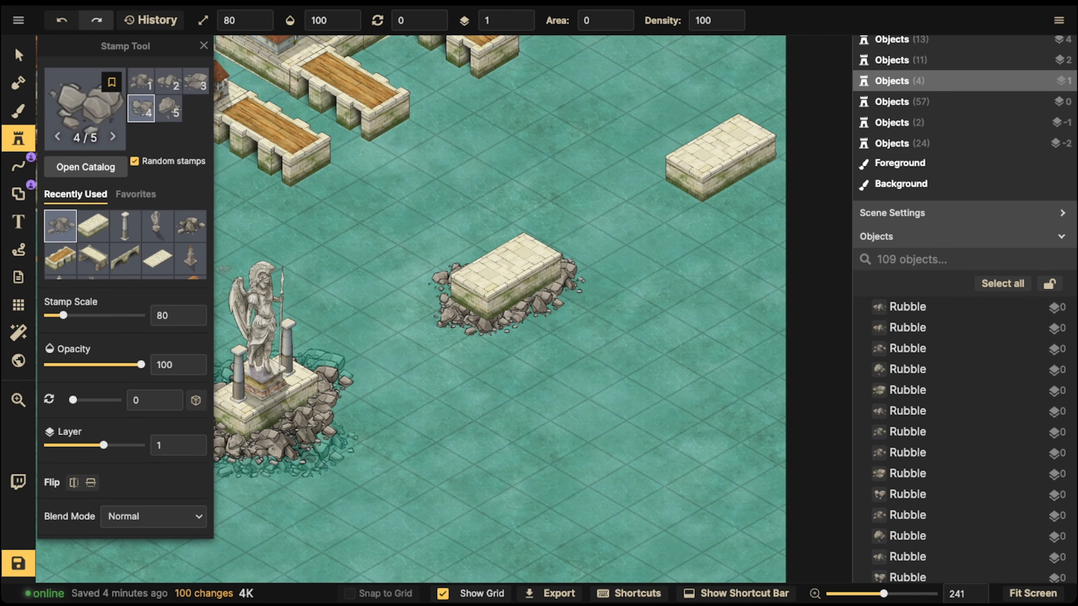
scroll(200, 471, down, 8)
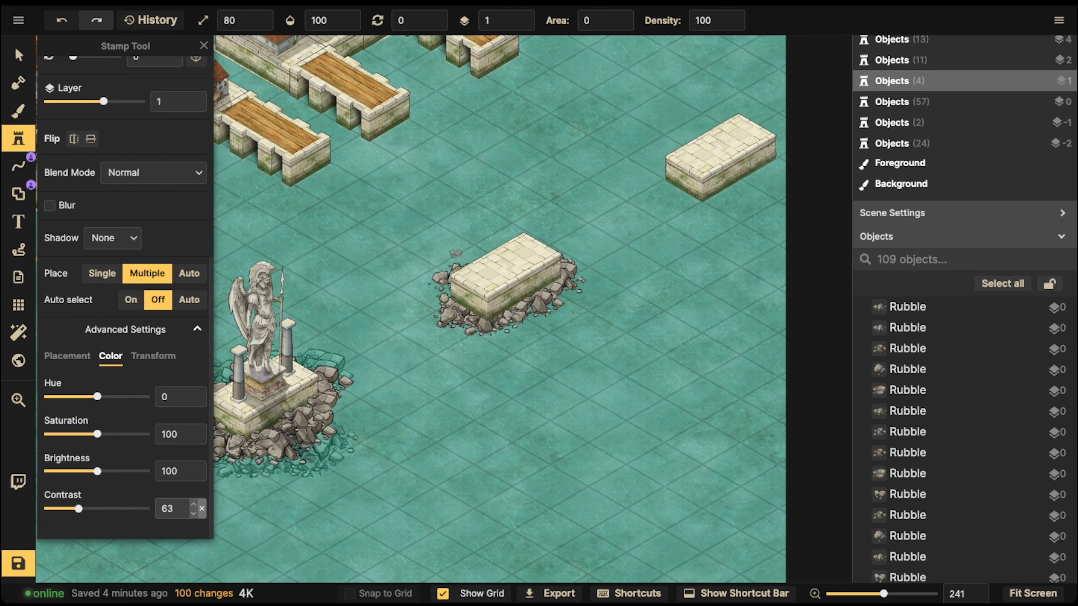
click(202, 509)
scroll(497, 248, up, 6)
click(521, 16)
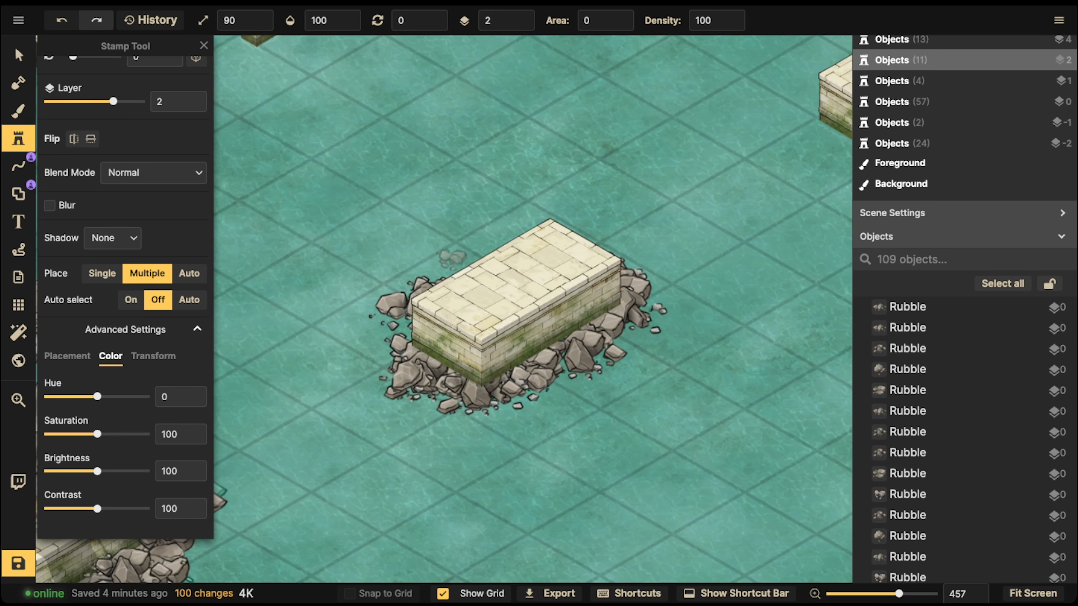
click(414, 348)
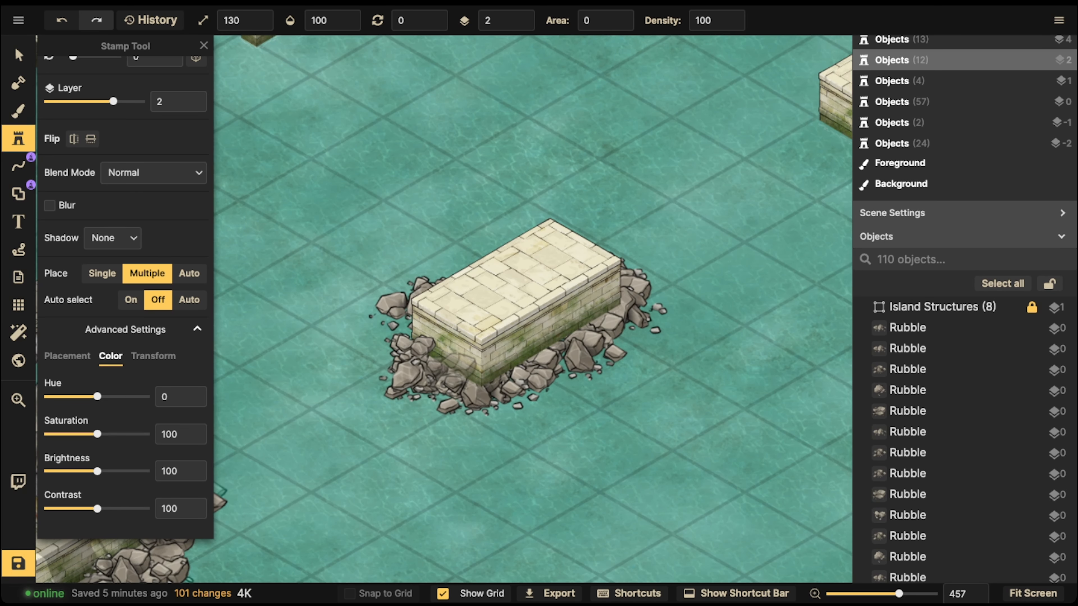
click(502, 372)
click(531, 368)
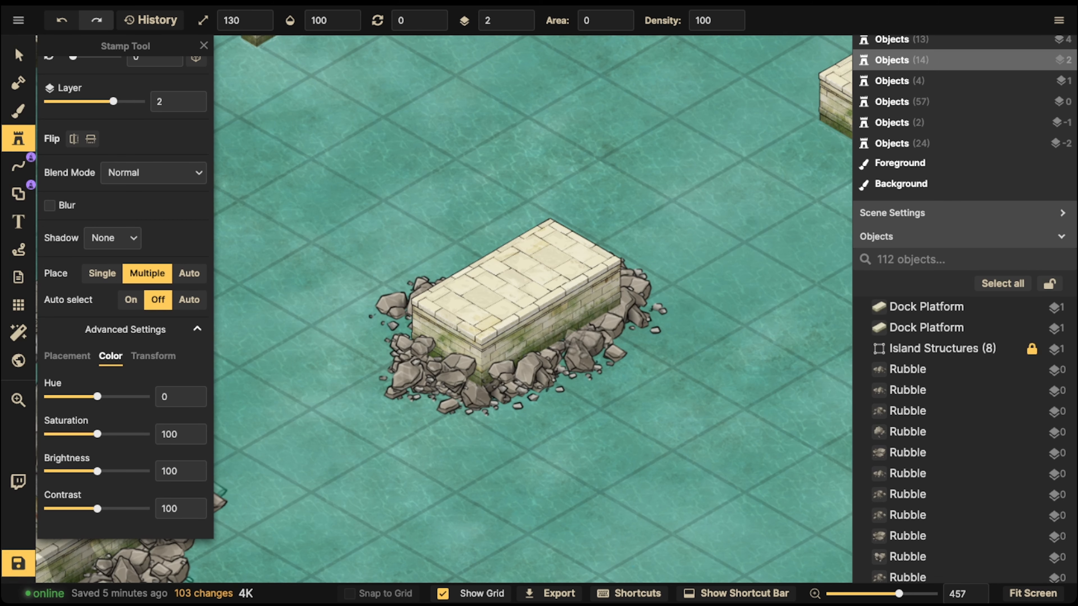
click(577, 340)
click(616, 306)
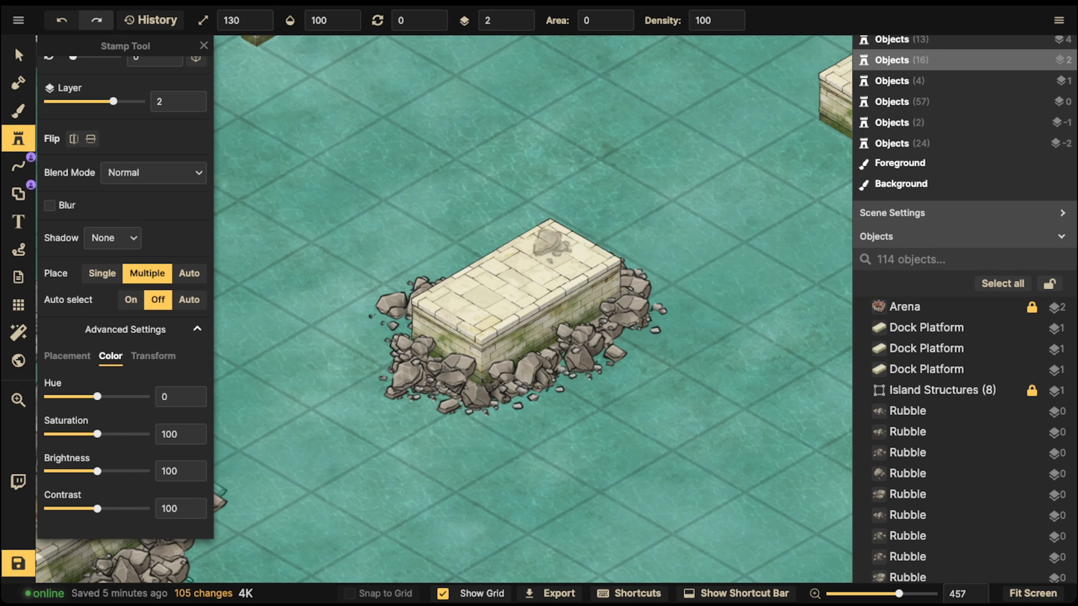
Step: Paint rubble at scale 150 on layer -2 with Luminosity blend mode around the middle dock platform
scroll(459, 264, down, 5)
key(Tab)
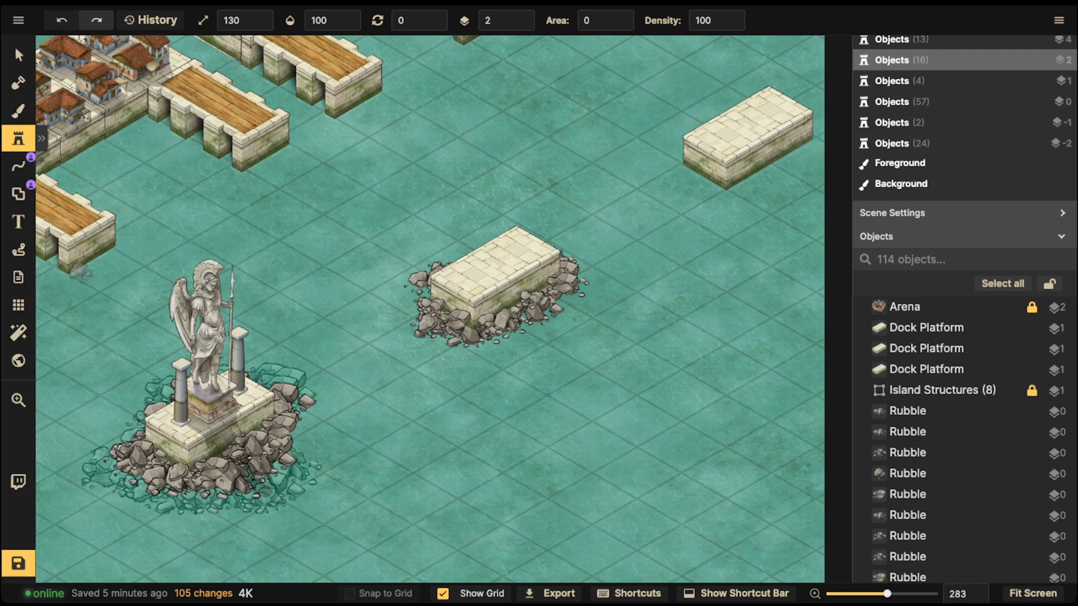
scroll(59, 378, down, 2)
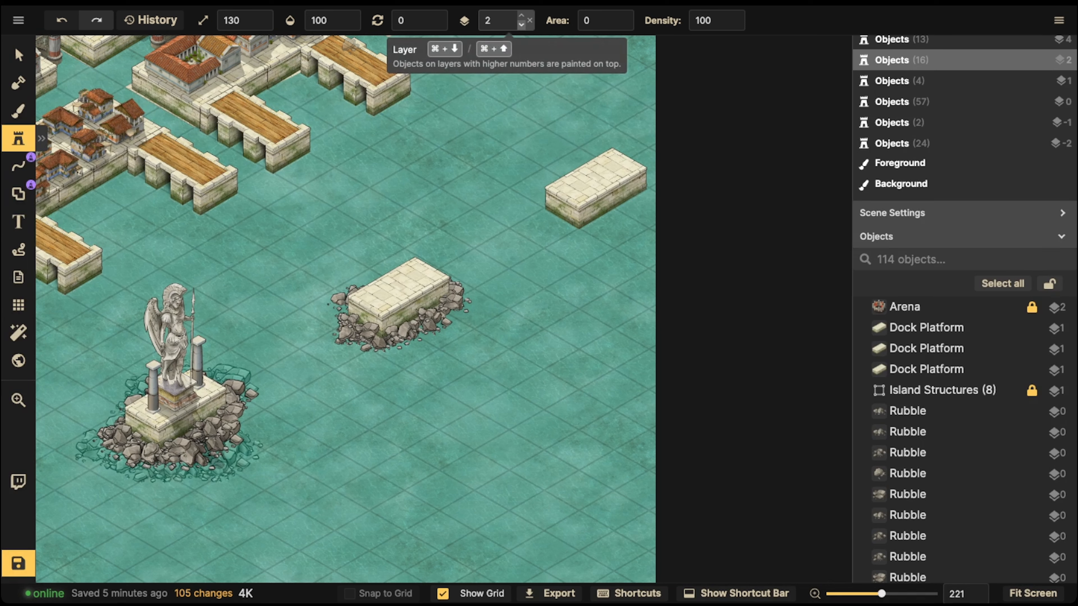
click(521, 24)
click(522, 25)
click(521, 25)
click(521, 24)
key(Tab)
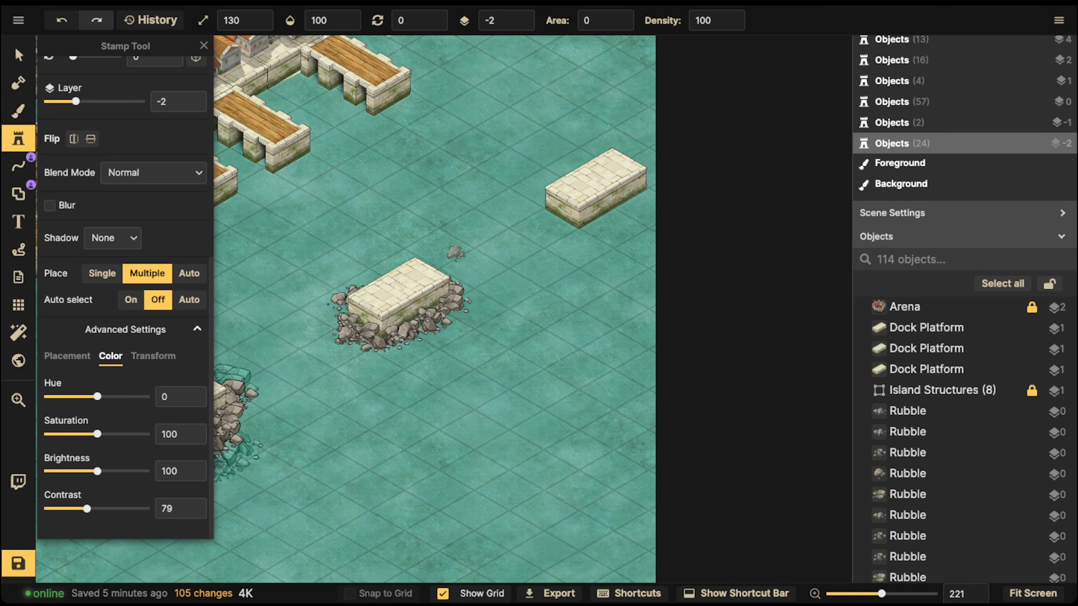
click(153, 173)
scroll(123, 289, down, 4)
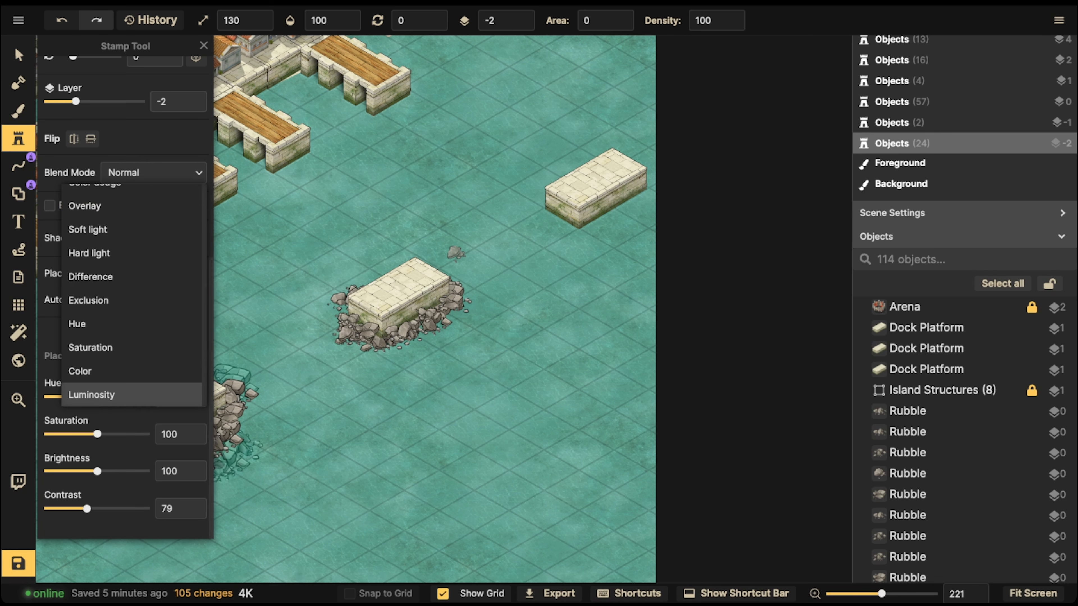
click(102, 394)
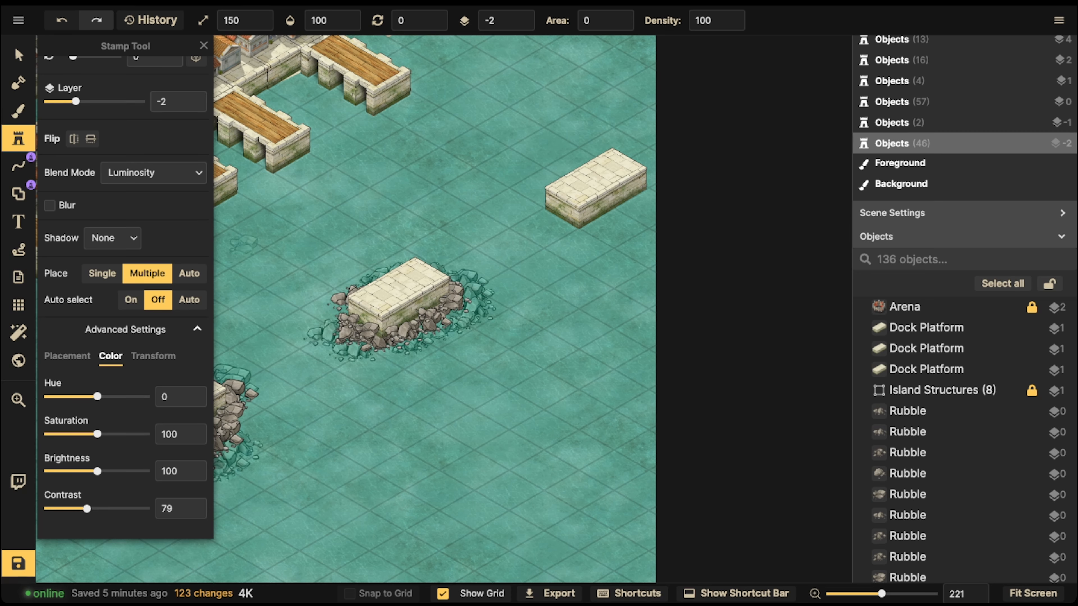
scroll(293, 306, down, 3)
middle_drag(293, 305, 392, 306)
Step: Find a classical statue in the stamp catalog and place it at scale 130 on layer 2 atop the middle dock platform
click(18, 55)
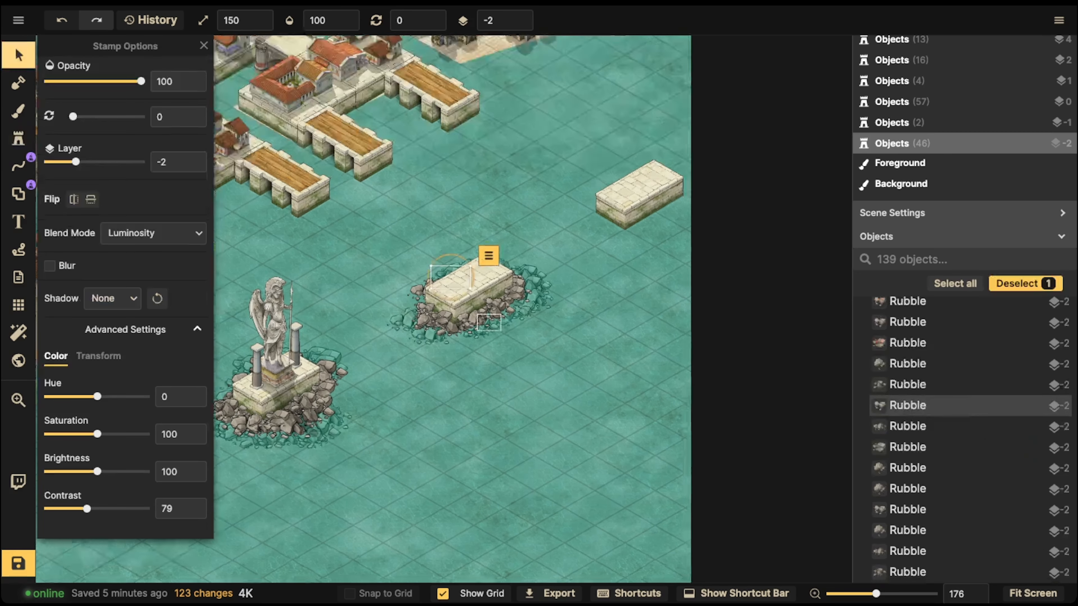
scroll(466, 272, up, 2)
click(18, 139)
scroll(76, 138, up, 8)
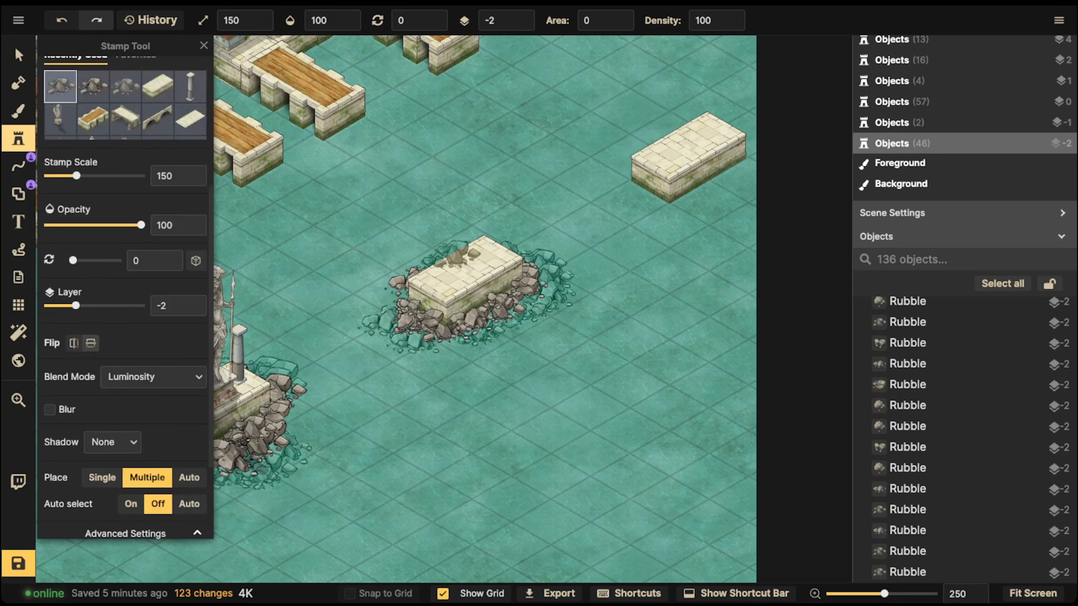
click(88, 114)
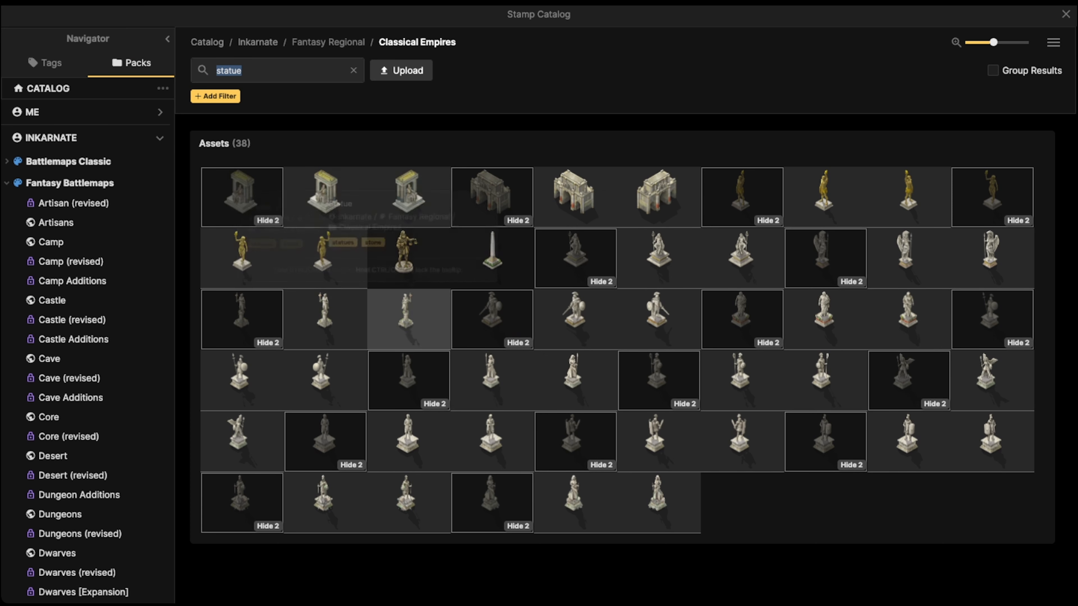
click(406, 314)
key(bracketleft)
key(bracketleft)
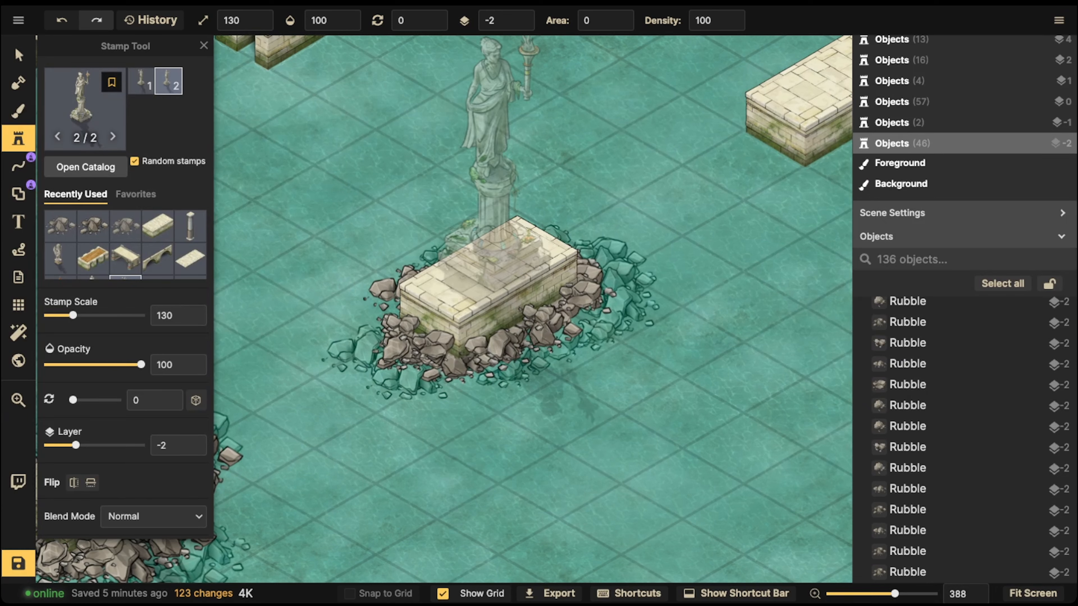
click(521, 15)
click(522, 16)
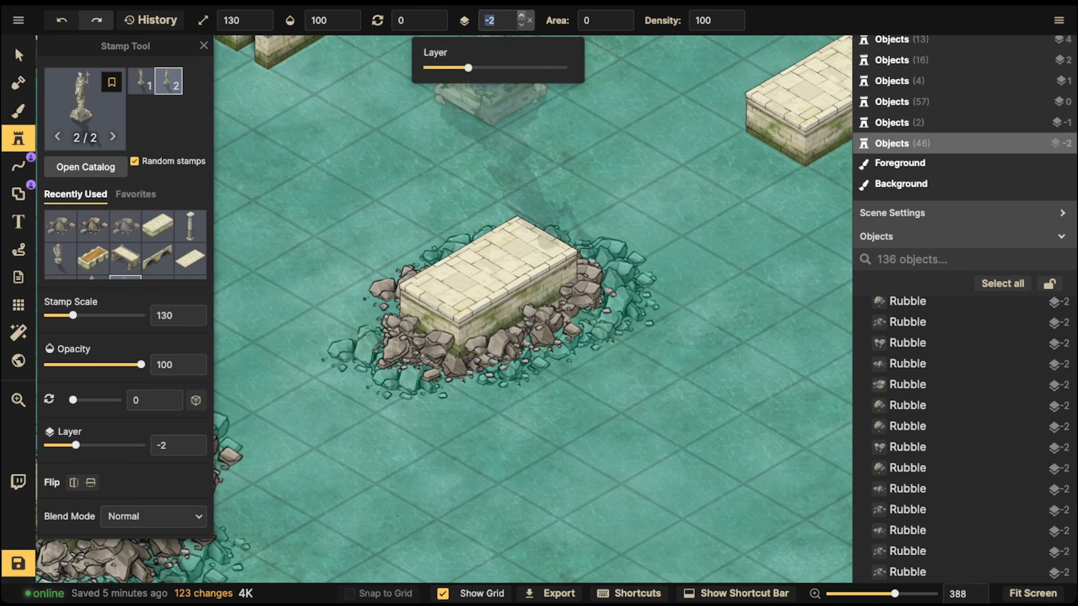
click(522, 15)
click(522, 16)
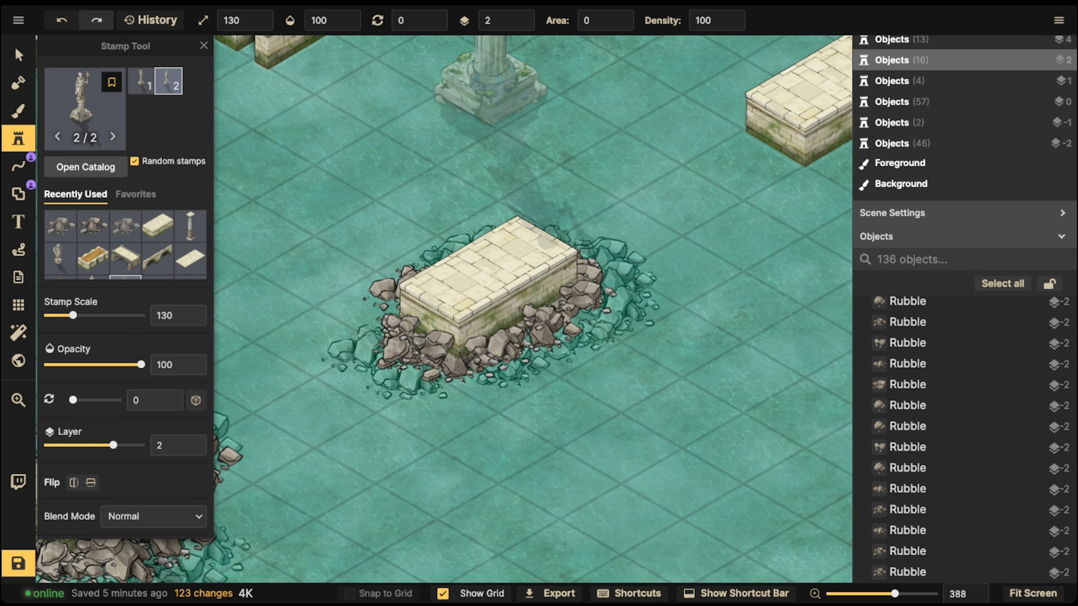
click(486, 170)
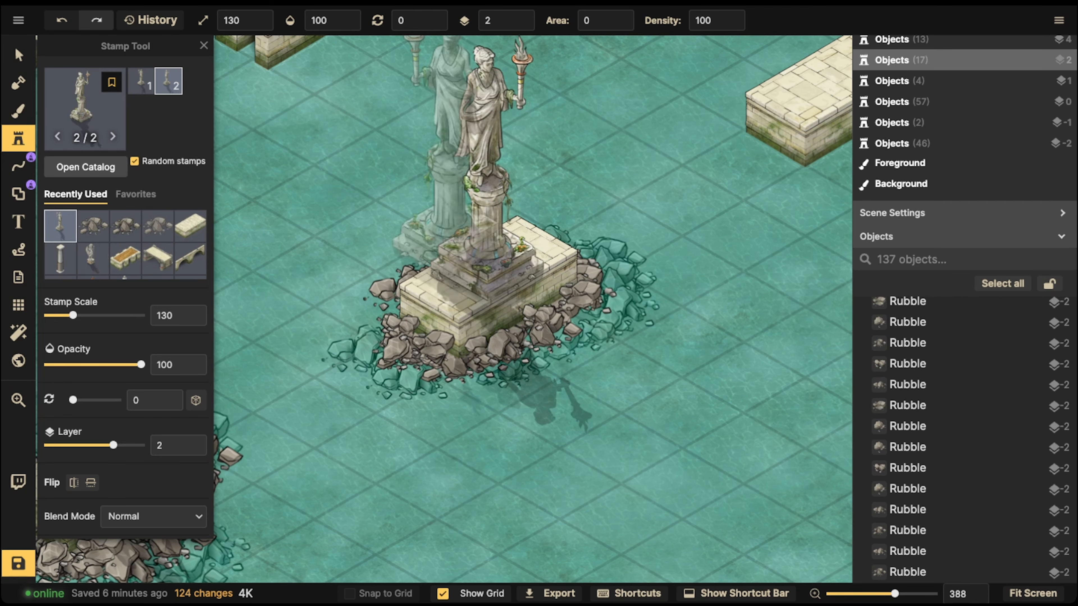
Step: Reposition the new statue on the middle dock platform
scroll(126, 212, down, 3)
click(19, 55)
scroll(371, 209, down, 4)
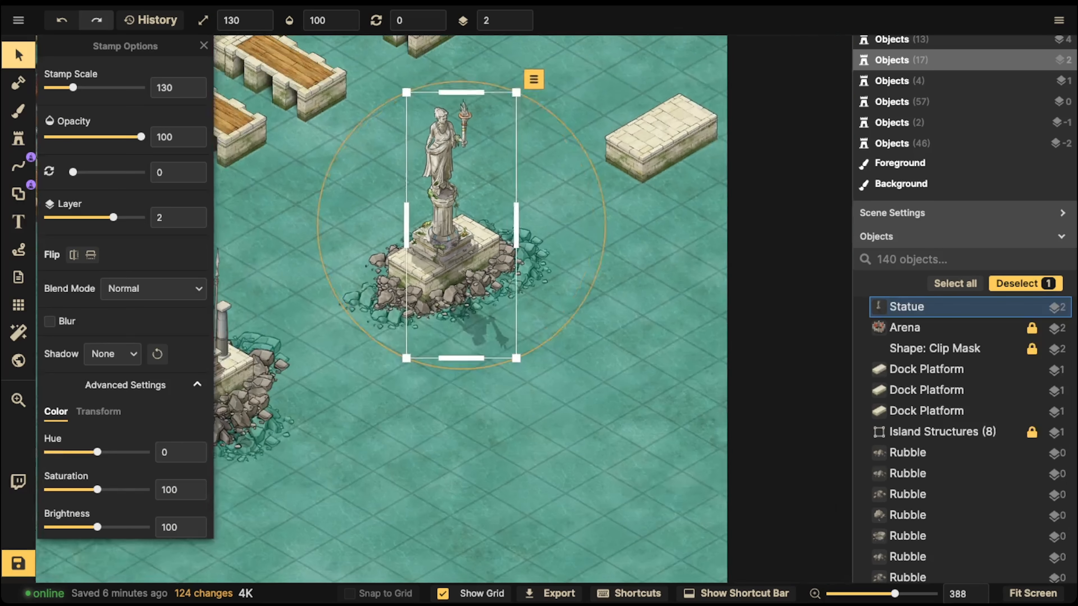
scroll(371, 209, down, 1)
drag(371, 209, 479, 167)
Step: Copy the two columns from the first statue platform and paste them flanking the new statue
click(291, 315)
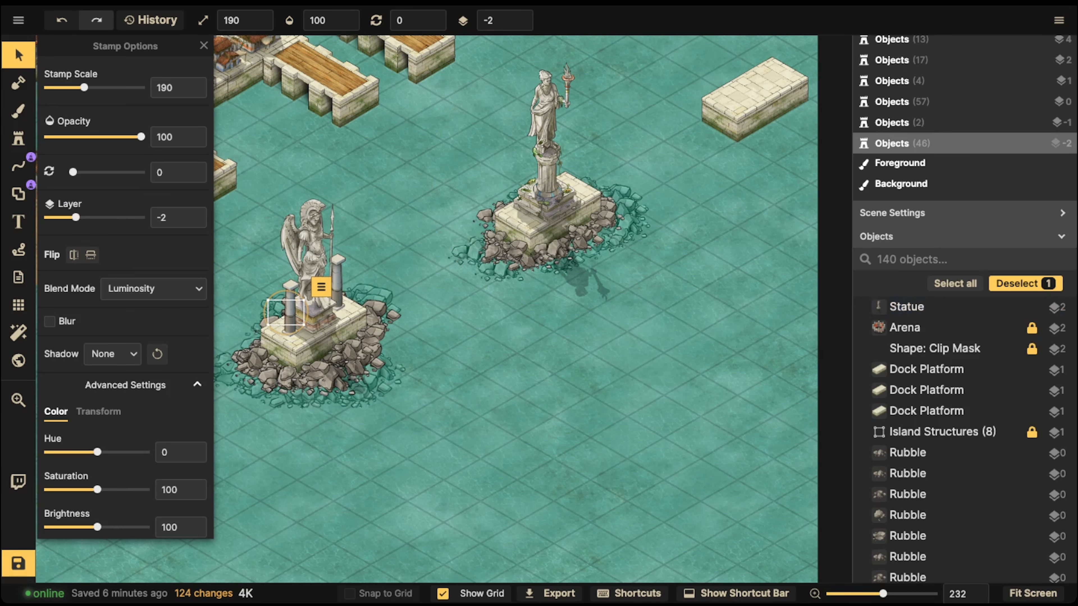
click(291, 302)
shift+click(334, 306)
click(334, 303)
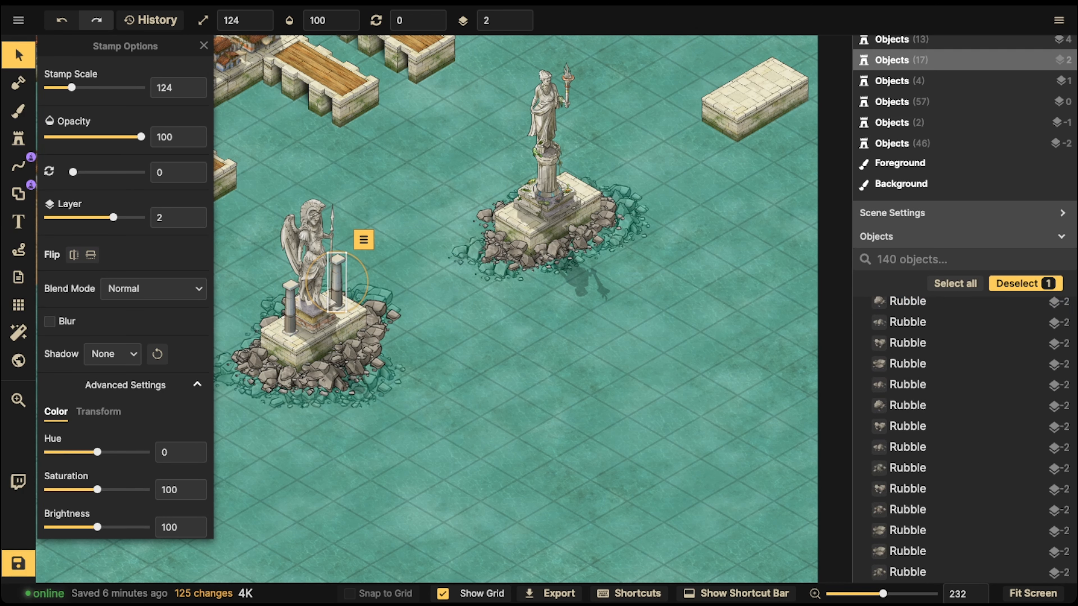
shift+click(291, 305)
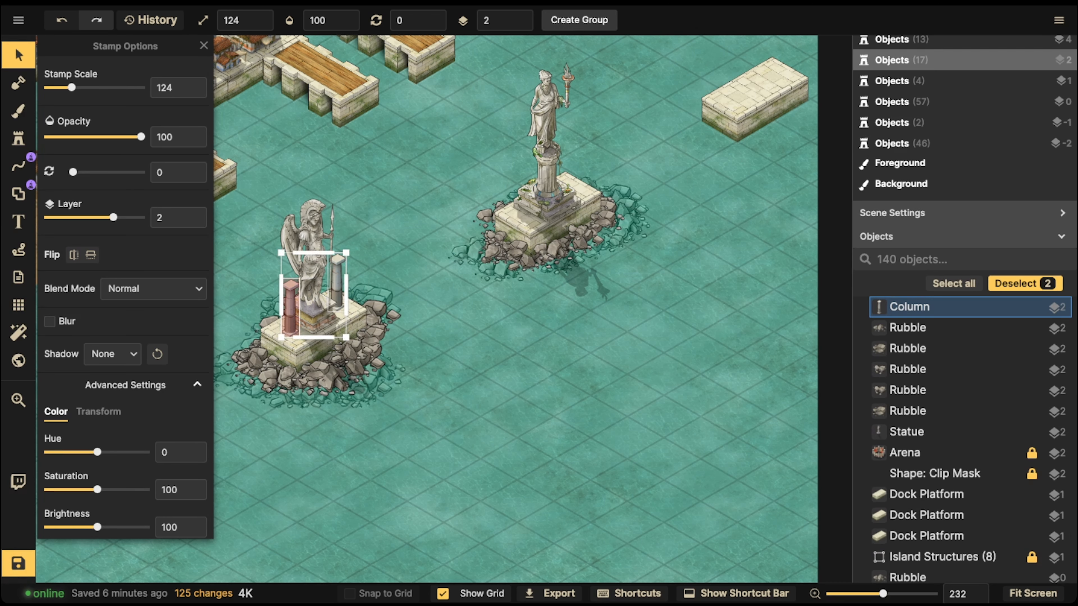
key(ctrl+v)
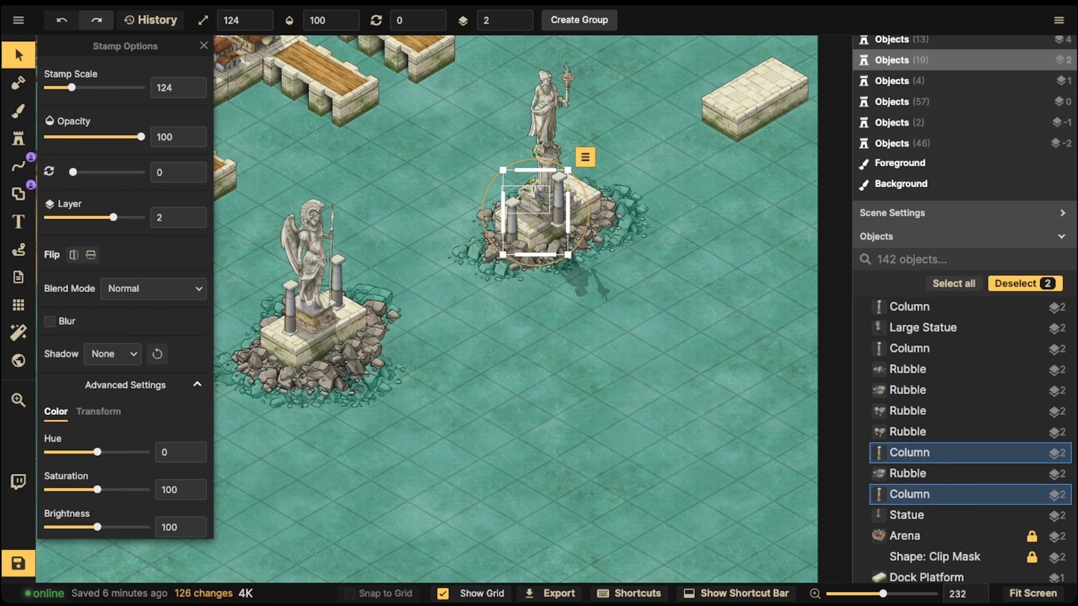
drag(536, 213, 338, 340)
click(420, 187)
Step: Inspect the settings of a rubble stamp beside the new statue platform
scroll(420, 187, down, 2)
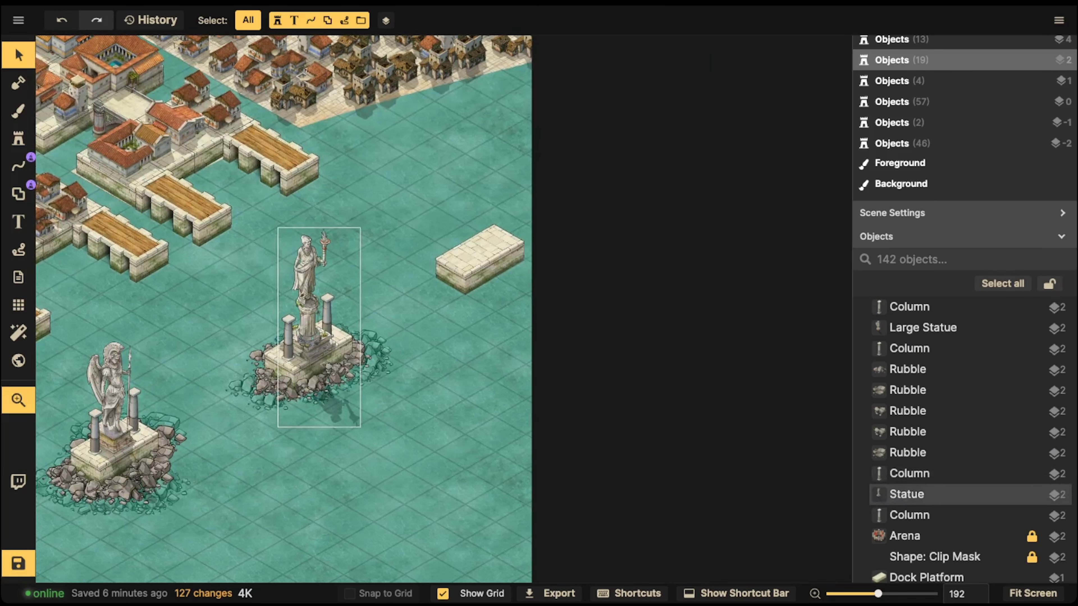
scroll(463, 365, up, 2)
drag(463, 365, 507, 350)
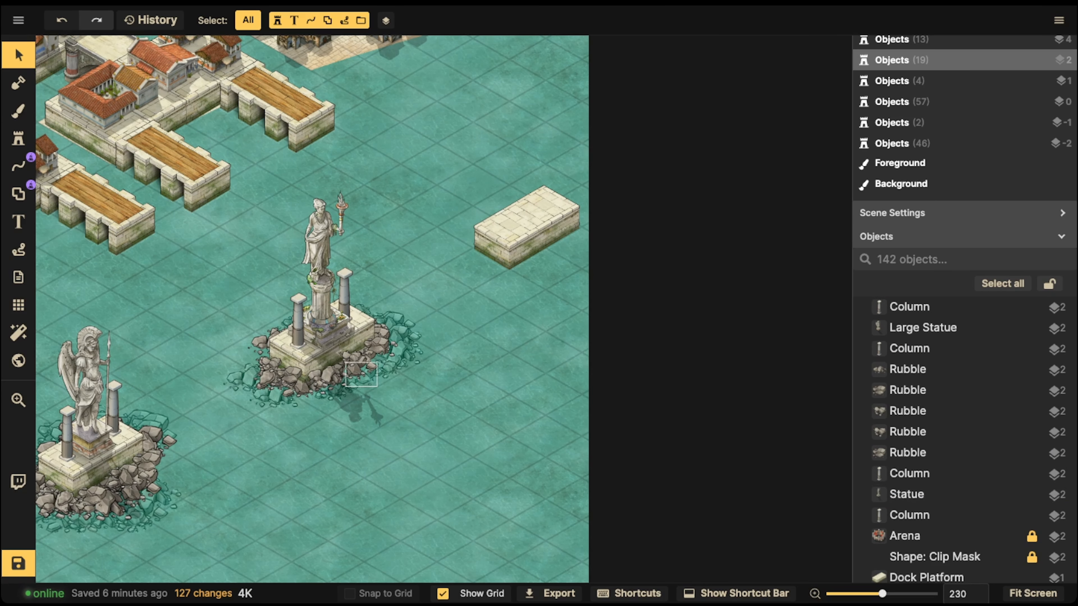
click(328, 351)
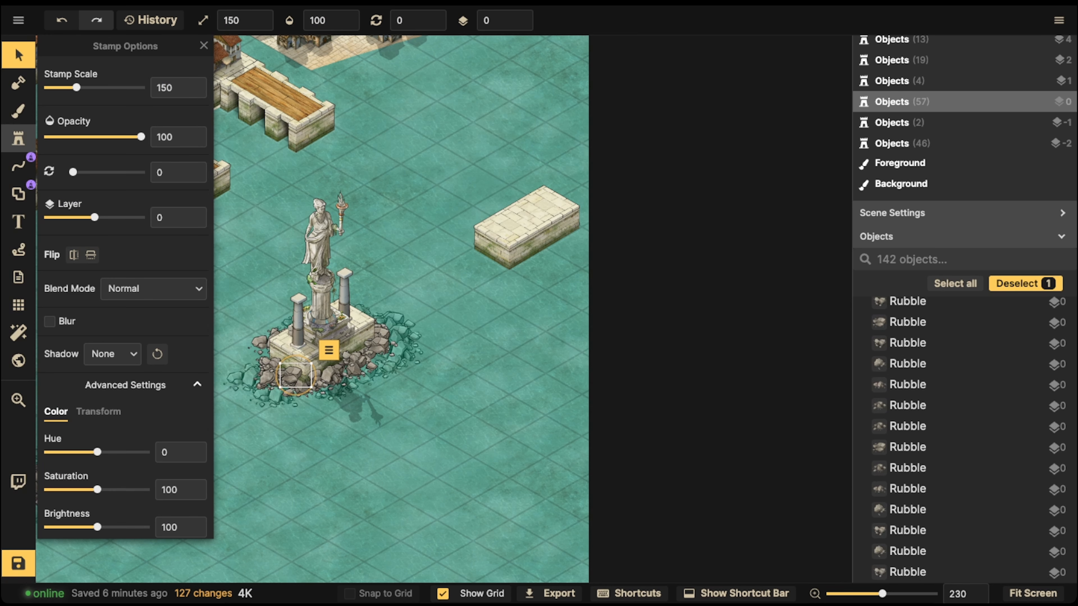
Step: Paint rubble at scale 150 on layer -1 with Normal blend mode around the right dock platform
click(18, 139)
scroll(125, 297, down, 8)
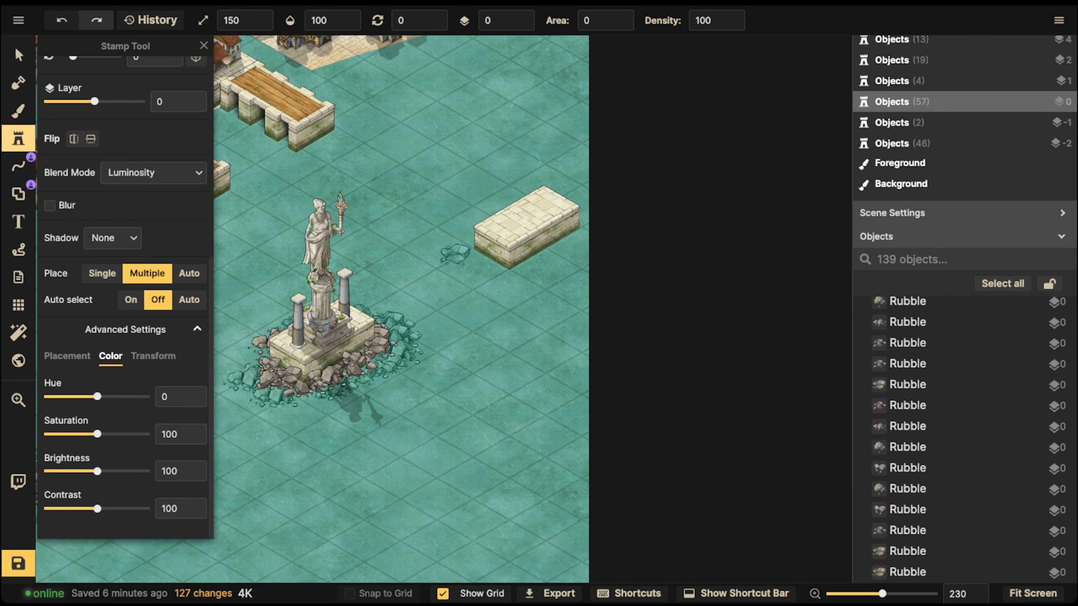
scroll(125, 298, up, 7)
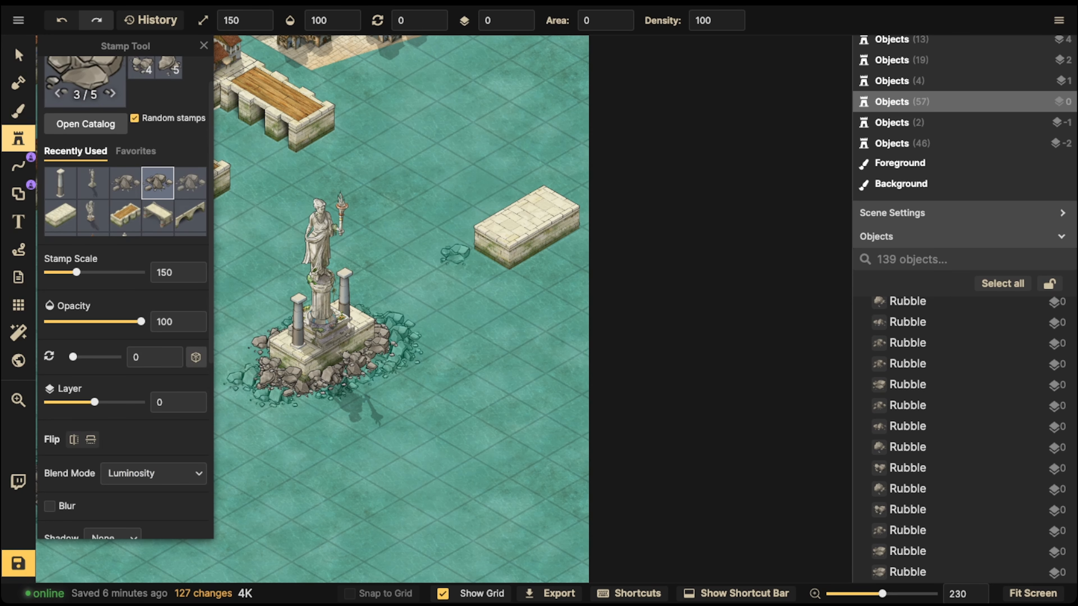
click(194, 407)
scroll(525, 307, up, 2)
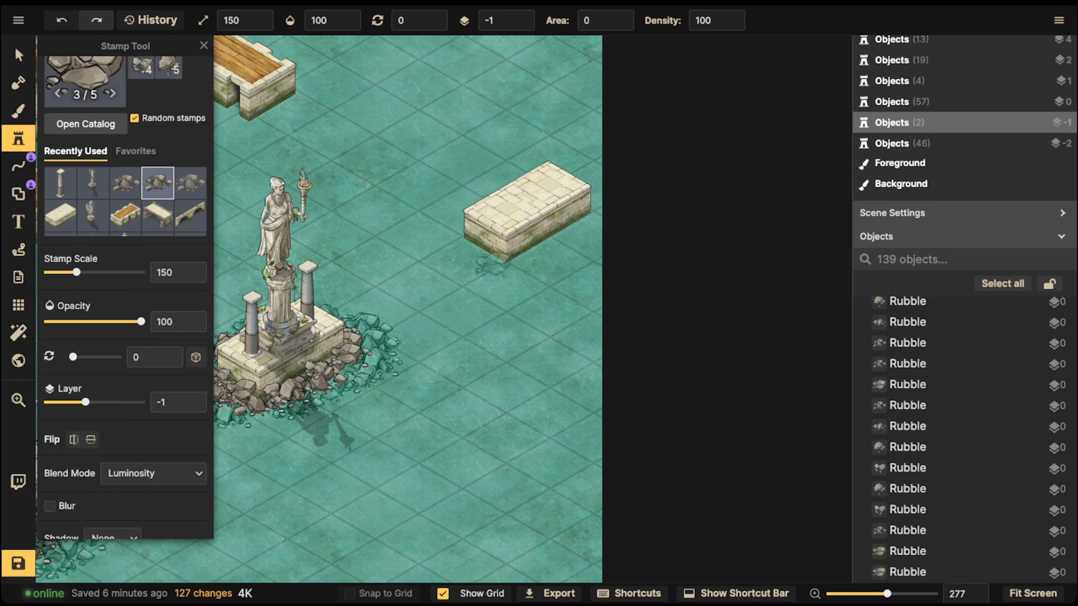
scroll(125, 297, down, 7)
click(153, 173)
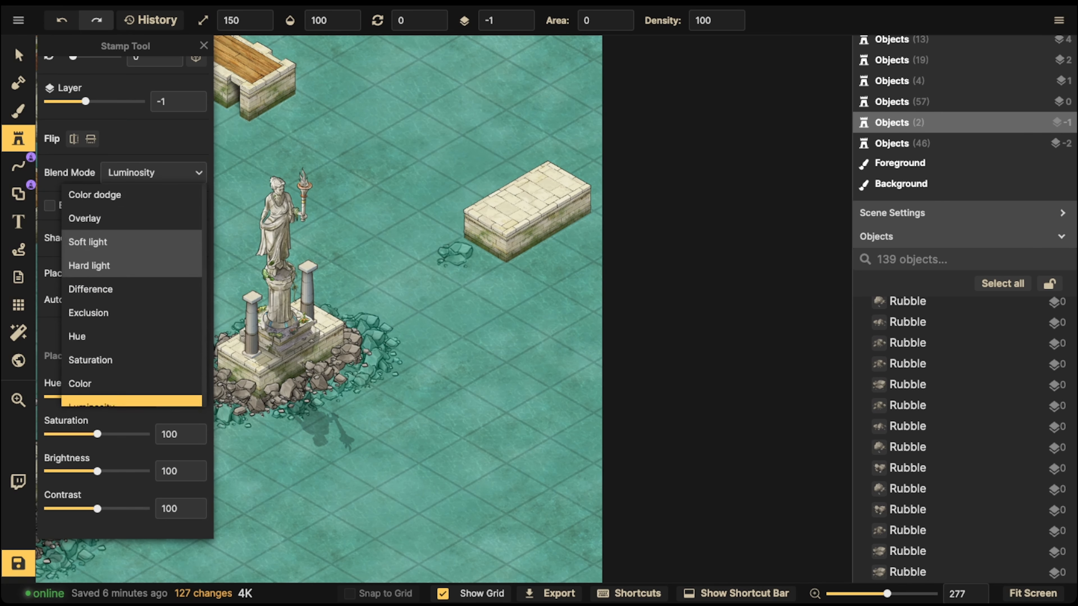
scroll(127, 242, up, 5)
click(110, 218)
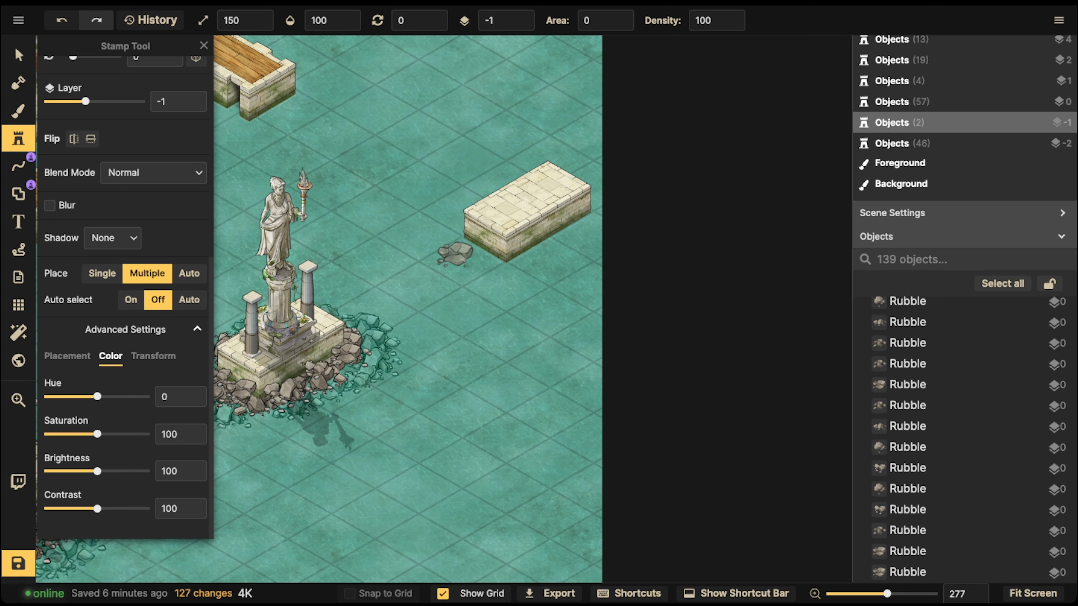
click(67, 356)
click(110, 356)
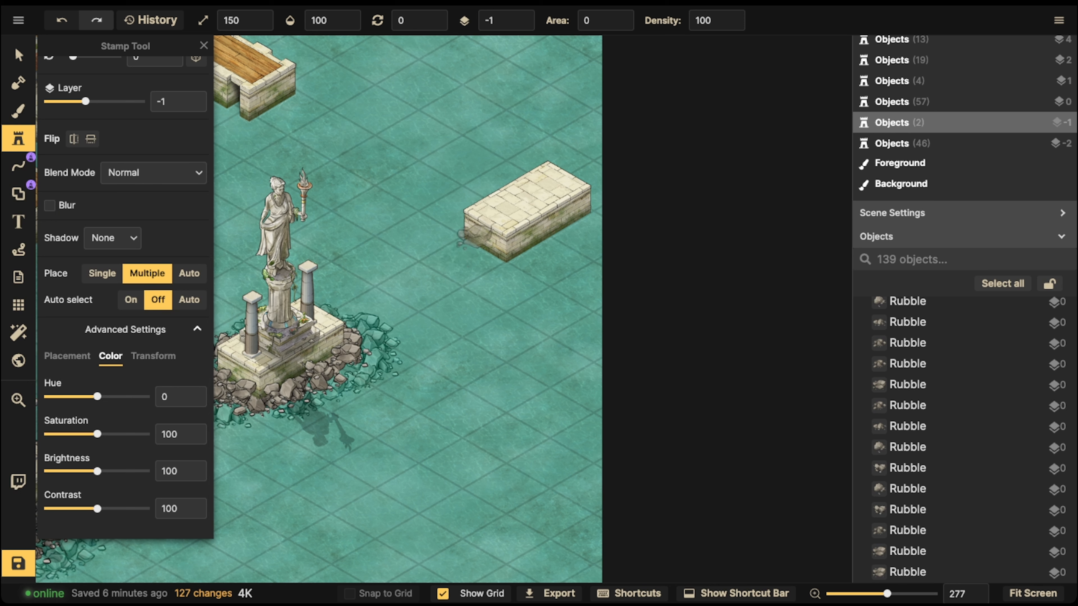
mouse_move(471, 242)
mouse_down()
mouse_move(494, 263)
mouse_move(587, 216)
mouse_up()
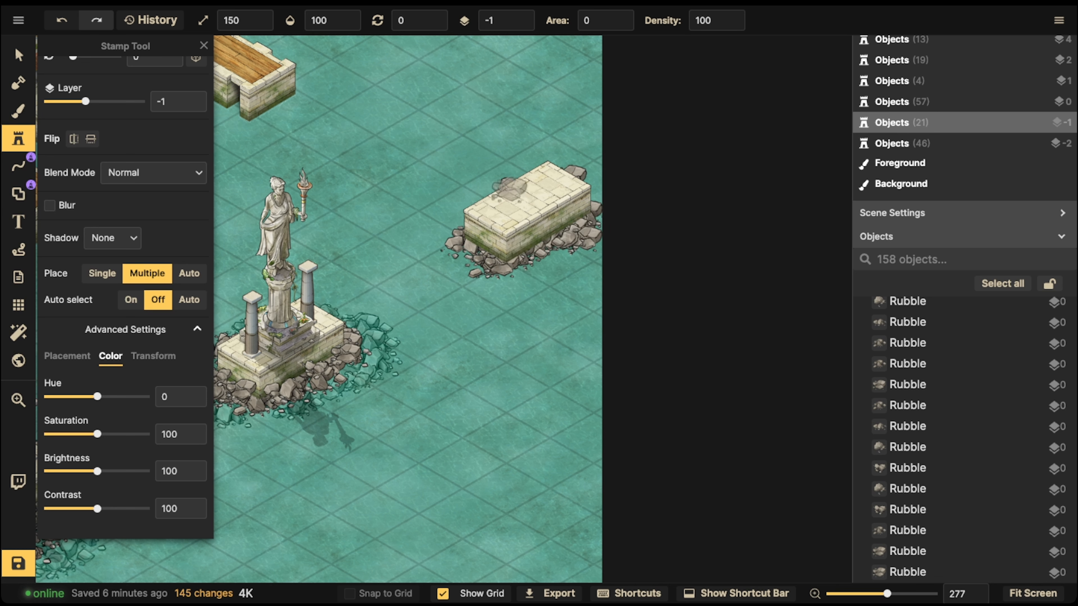
drag(509, 189, 494, 187)
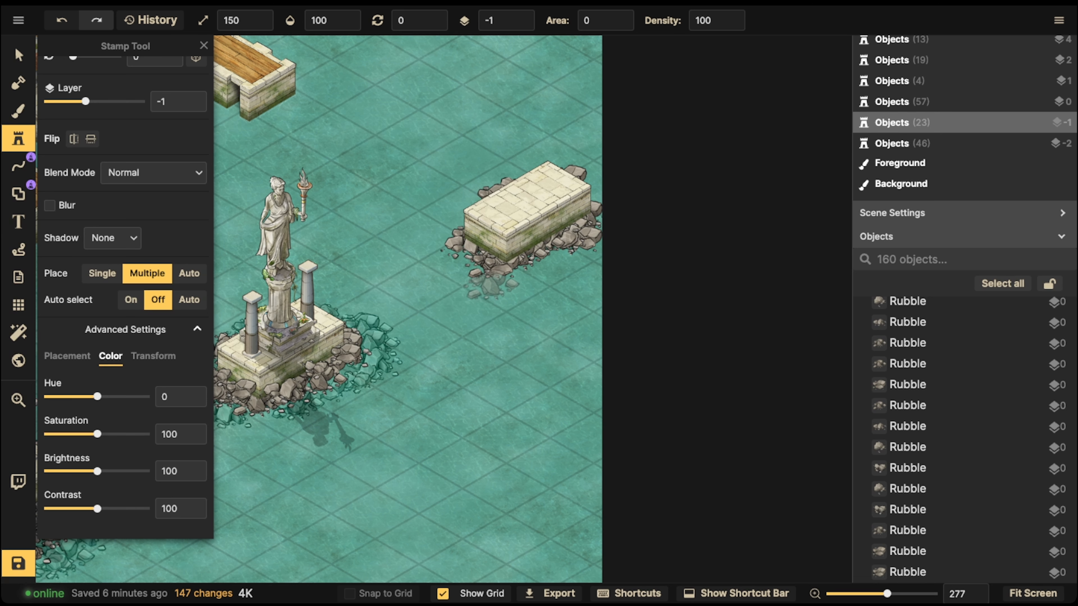
Step: Scatter more rubble stamps around the right dock platform, switching to scale 120 on layer 2
click(499, 280)
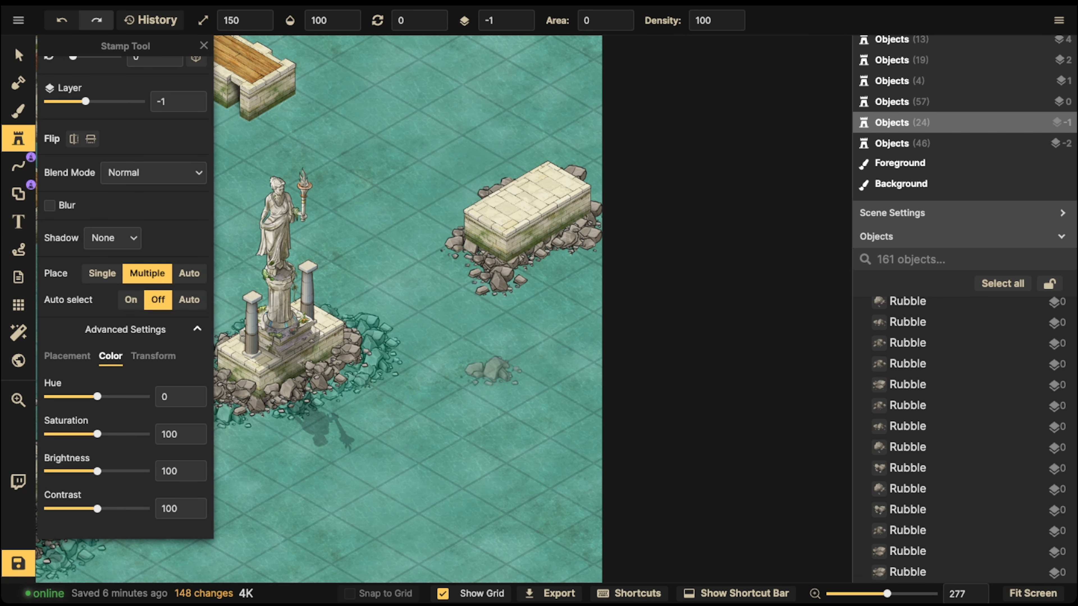
key(space)
drag(384, 205, 372, 212)
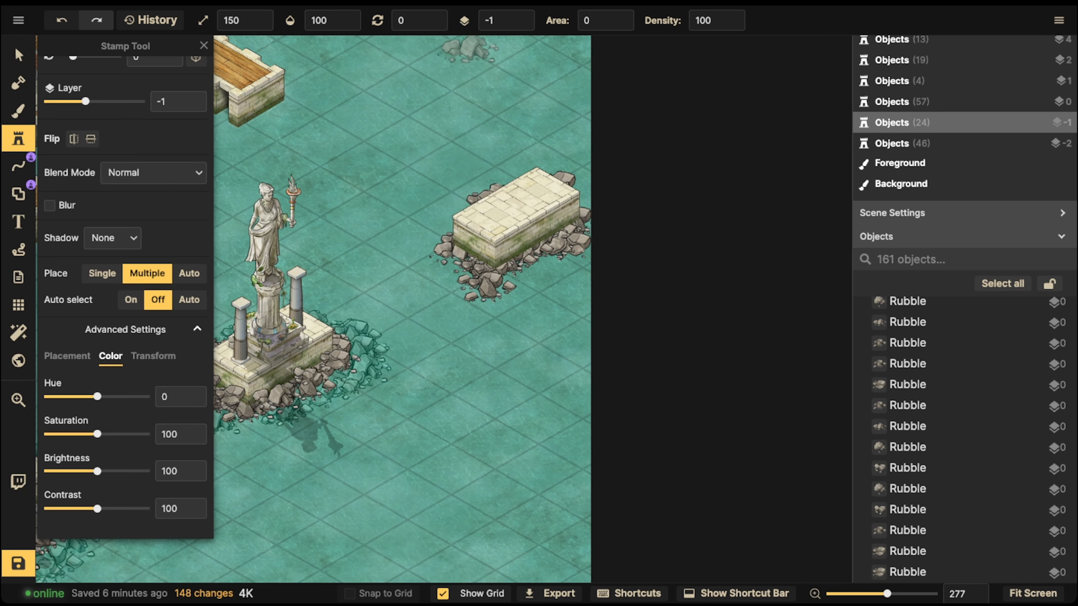
click(522, 15)
click(521, 15)
click(522, 15)
scroll(509, 267, up, 4)
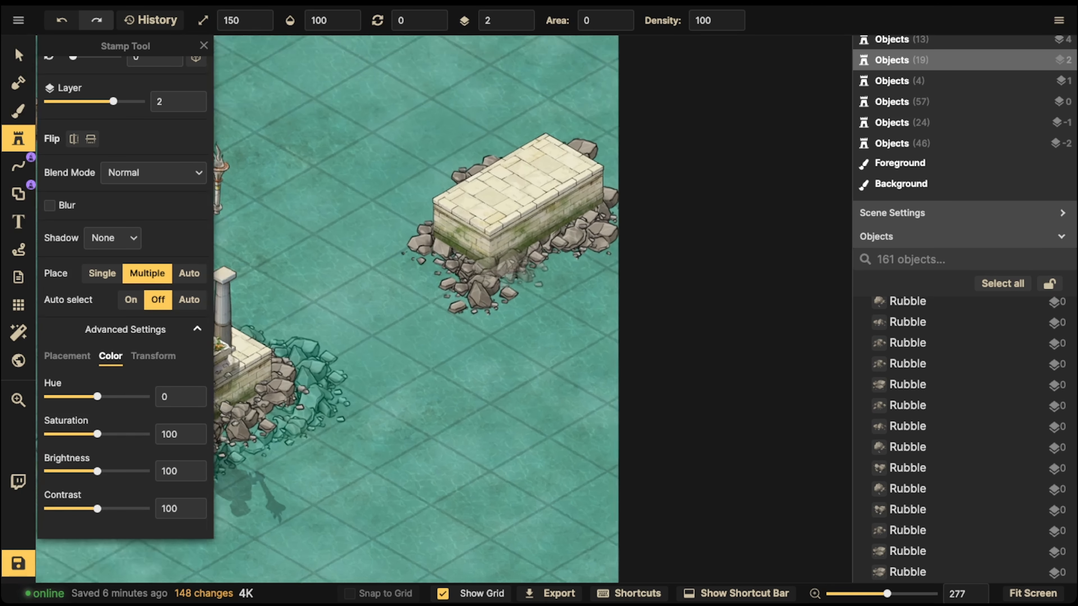
key([)
click(477, 267)
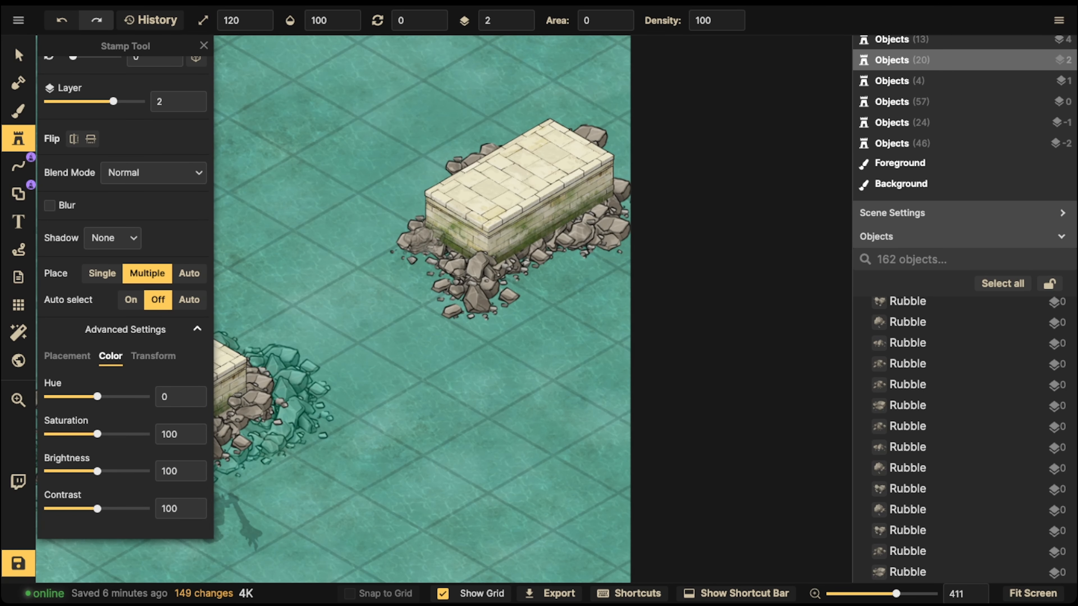
click(425, 242)
click(548, 244)
click(517, 260)
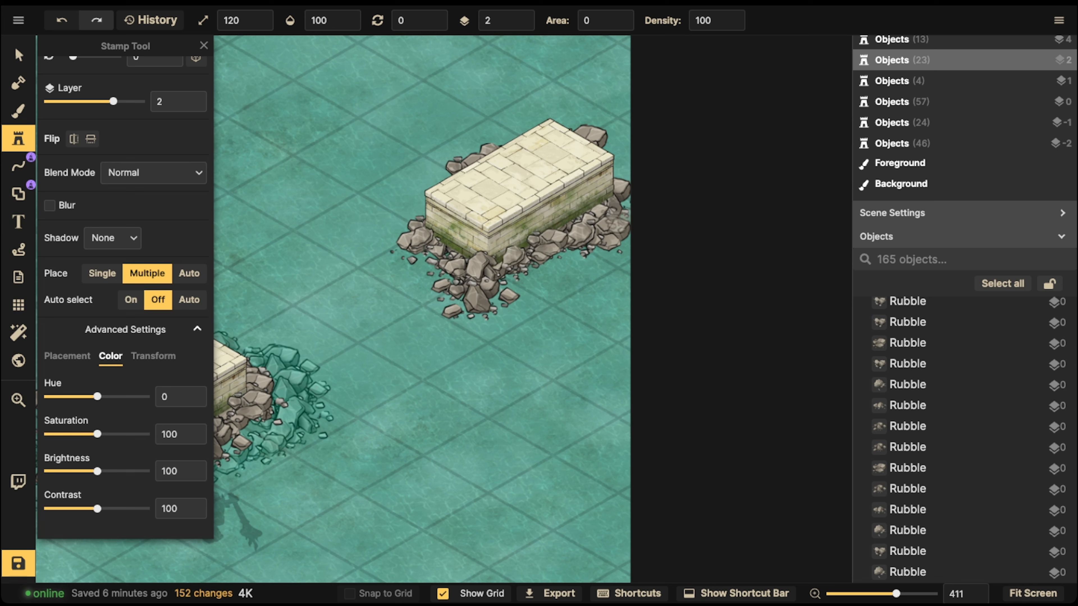
click(608, 208)
click(585, 222)
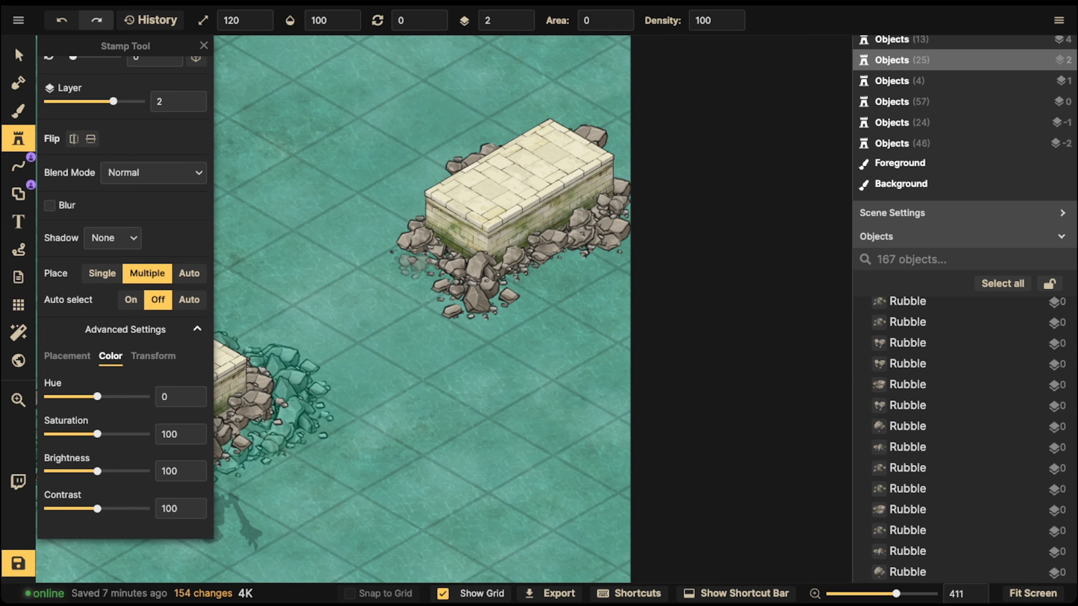
Step: Set the rubble stamp to layer -2 with contrast 73 and the Luminosity blend mode
click(526, 24)
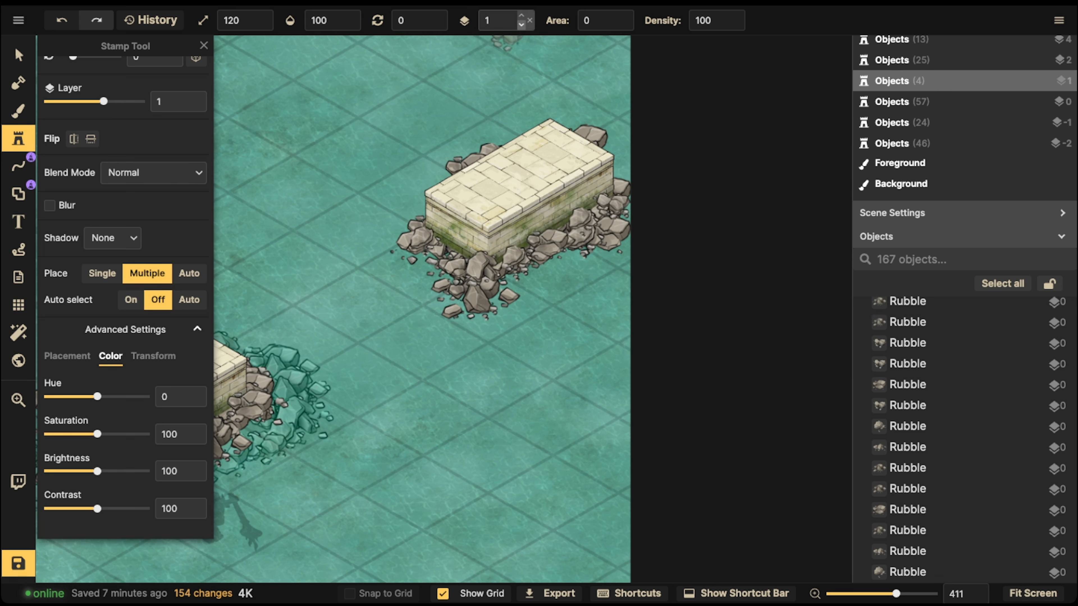
click(527, 24)
click(526, 24)
click(526, 24)
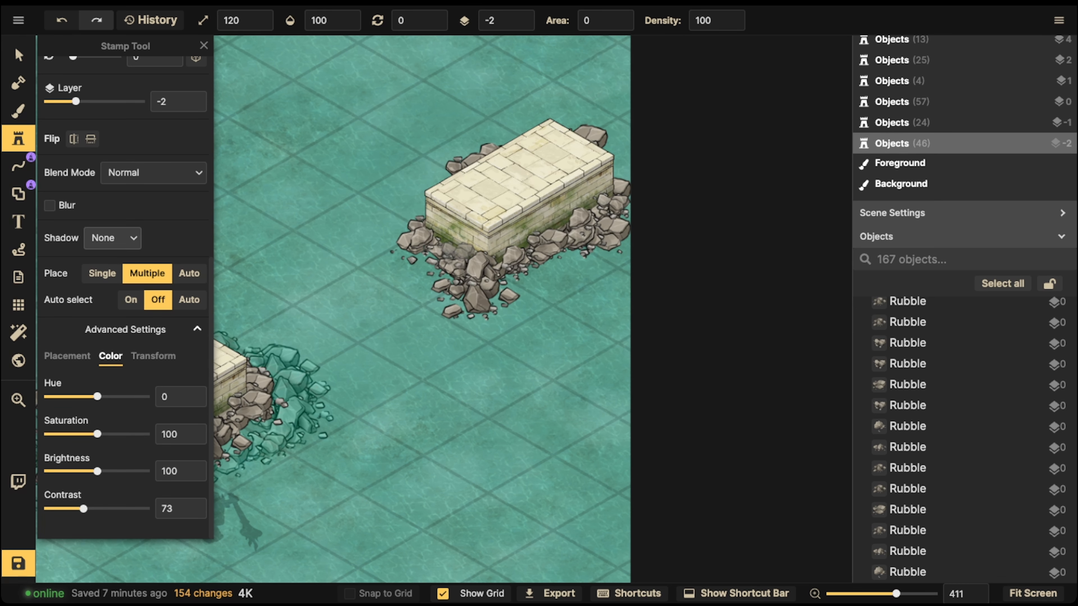
scroll(153, 356, up, 6)
scroll(153, 356, down, 6)
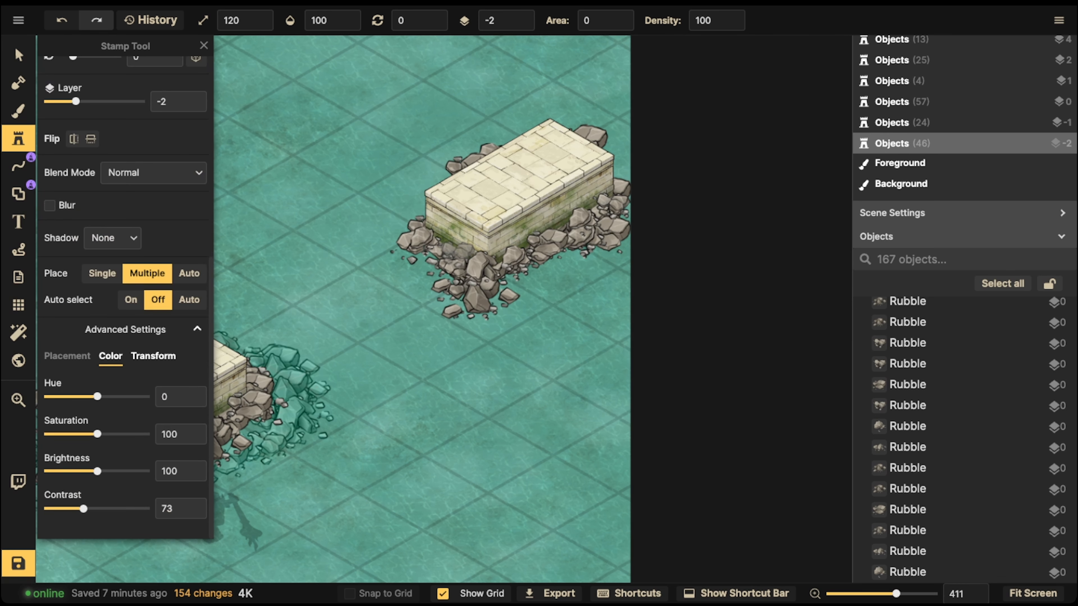
click(154, 173)
scroll(127, 323, down, 4)
click(128, 394)
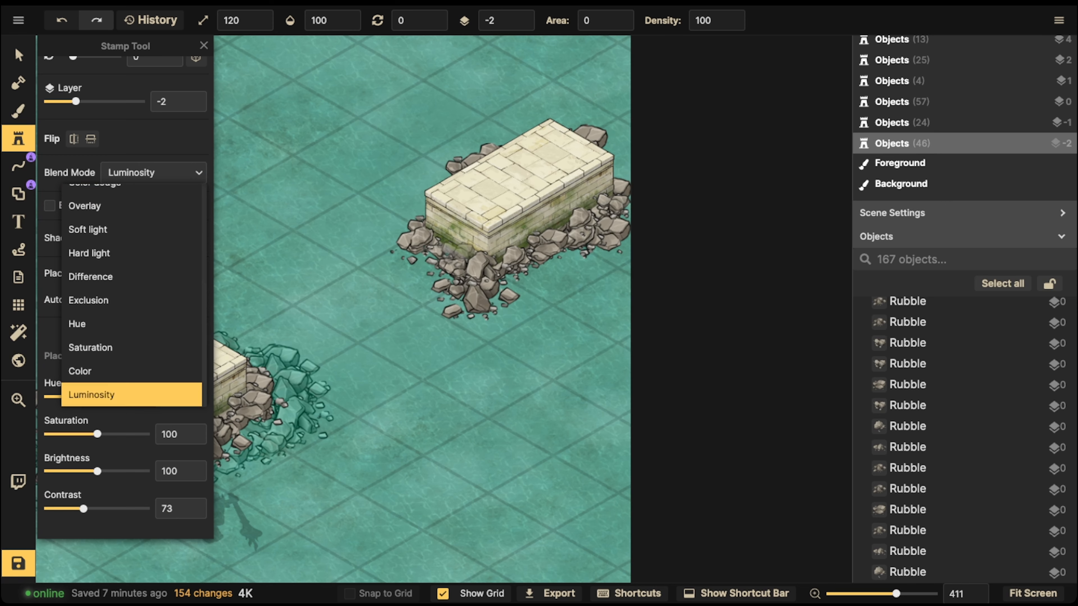
Step: Paint rubble at scale 140 in the water around the right dock platform
click(384, 229)
scroll(431, 270, up, 2)
key(])
key(])
mouse_move(392, 238)
mouse_down()
mouse_move(367, 255)
mouse_move(439, 270)
mouse_move(461, 324)
mouse_move(524, 315)
mouse_move(539, 282)
mouse_up()
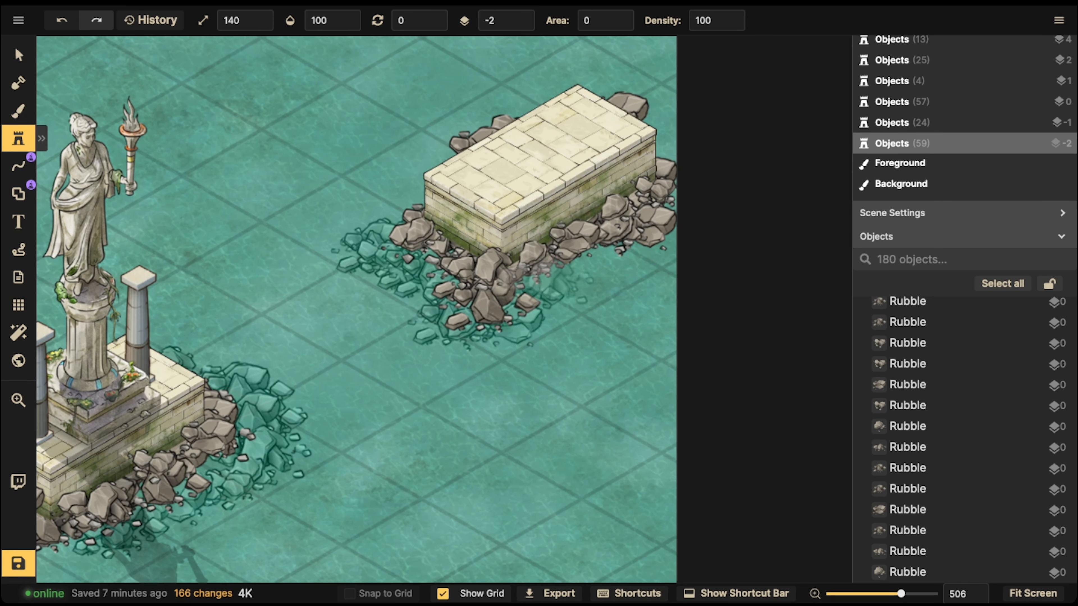
click(492, 343)
middle_drag(494, 199, 398, 243)
click(492, 312)
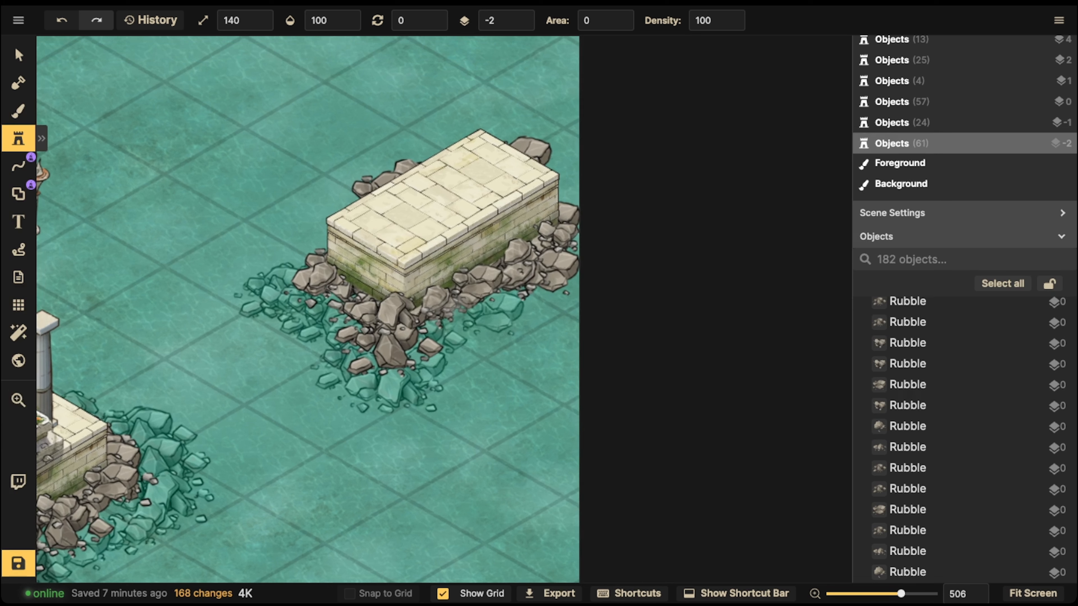
click(452, 313)
click(434, 321)
mouse_move(523, 274)
mouse_down()
mouse_move(566, 225)
mouse_move(569, 182)
mouse_move(524, 148)
mouse_up()
click(442, 166)
click(397, 170)
click(380, 173)
click(376, 182)
click(370, 201)
click(365, 221)
click(450, 181)
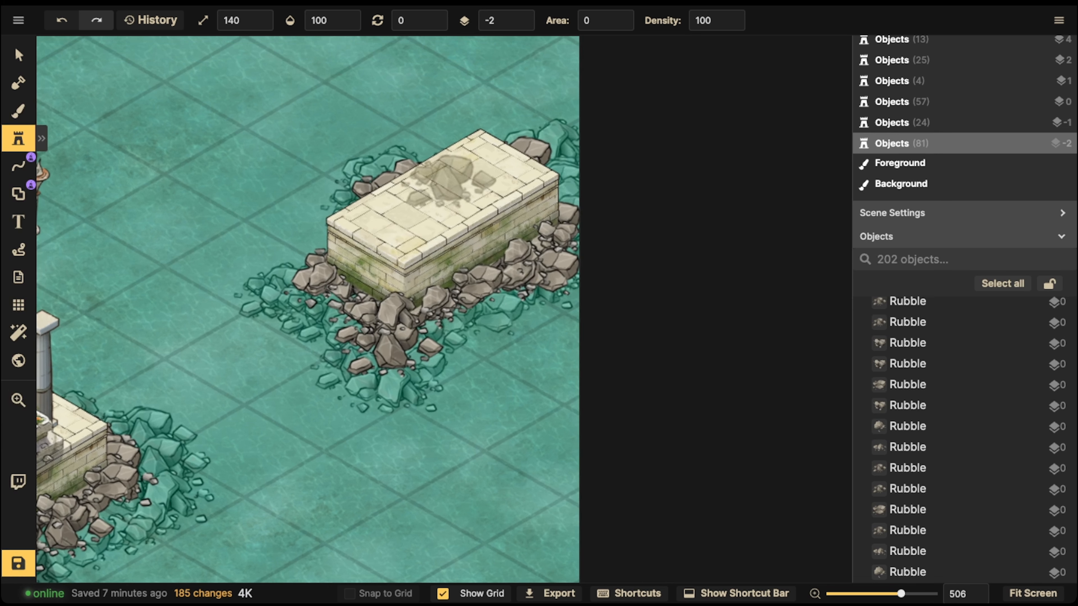
click(442, 163)
Step: Place a Statue stamp from the Classical Empires catalog at scale 110 on top of the right dock platform
click(19, 56)
scroll(132, 198, down, 9)
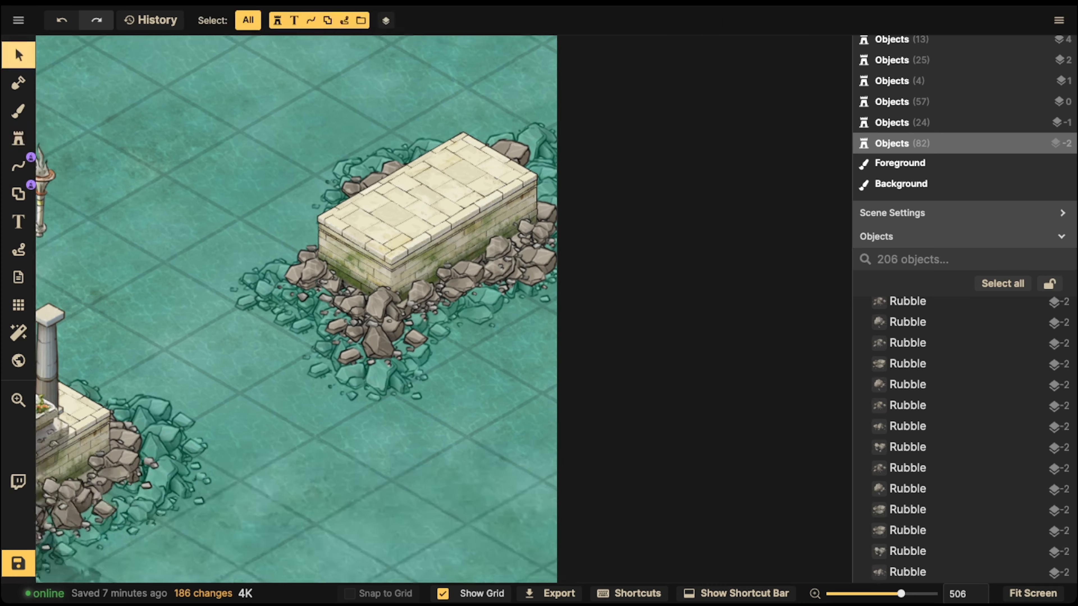
middle_drag(231, 231, 394, 206)
scroll(395, 205, up, 2)
scroll(396, 207, up, 3)
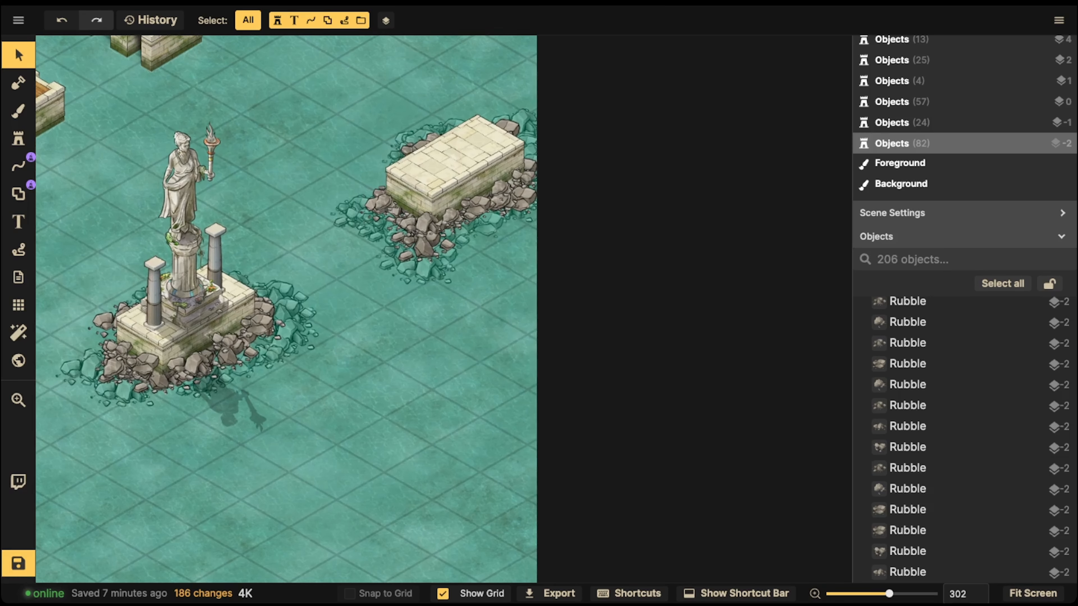
click(18, 139)
click(85, 106)
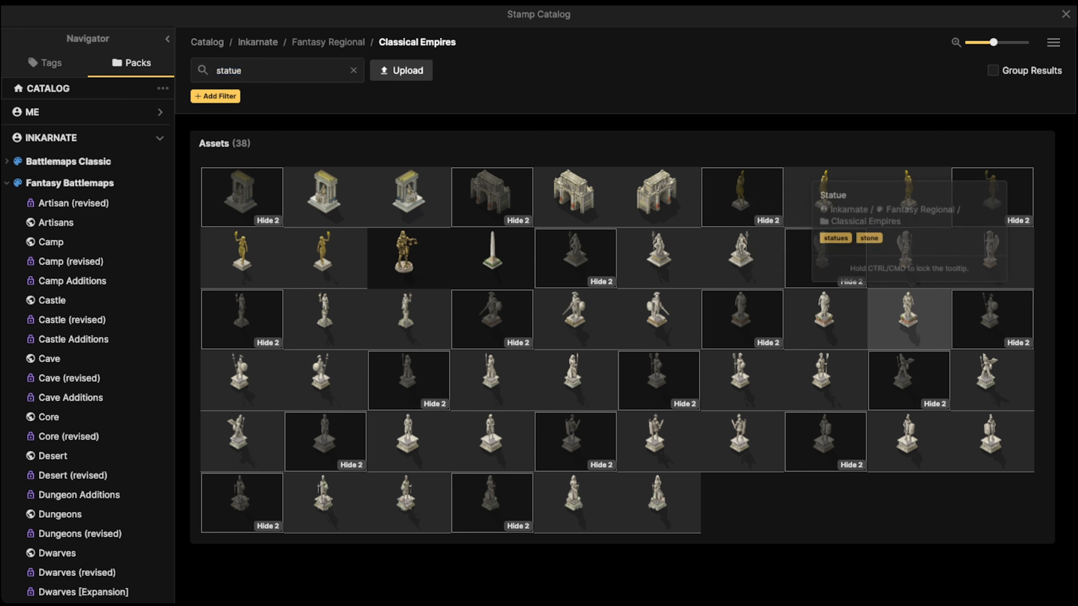
click(825, 316)
drag(430, 279, 716, 116)
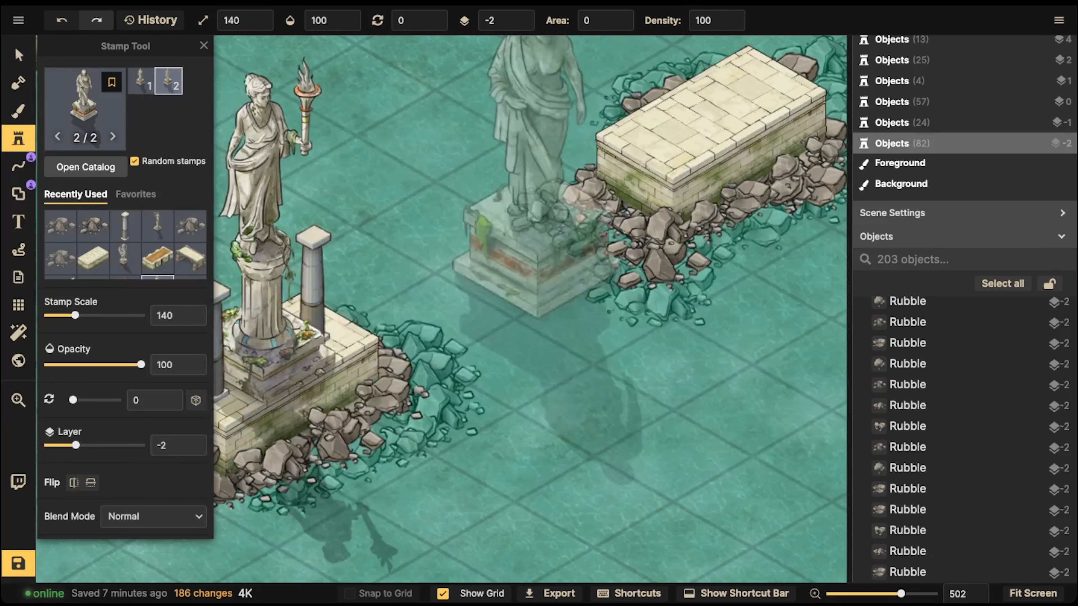
key(bracketleft)
key(bracketleft)
key(bracketleft)
drag(312, 346, 465, 294)
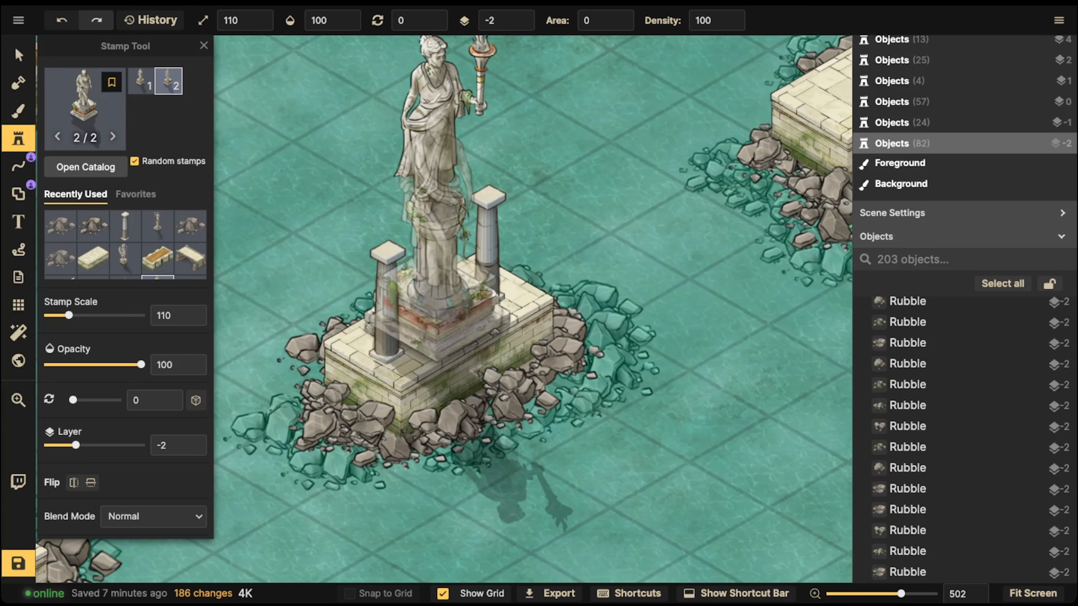
drag(437, 212, 94, 405)
click(551, 244)
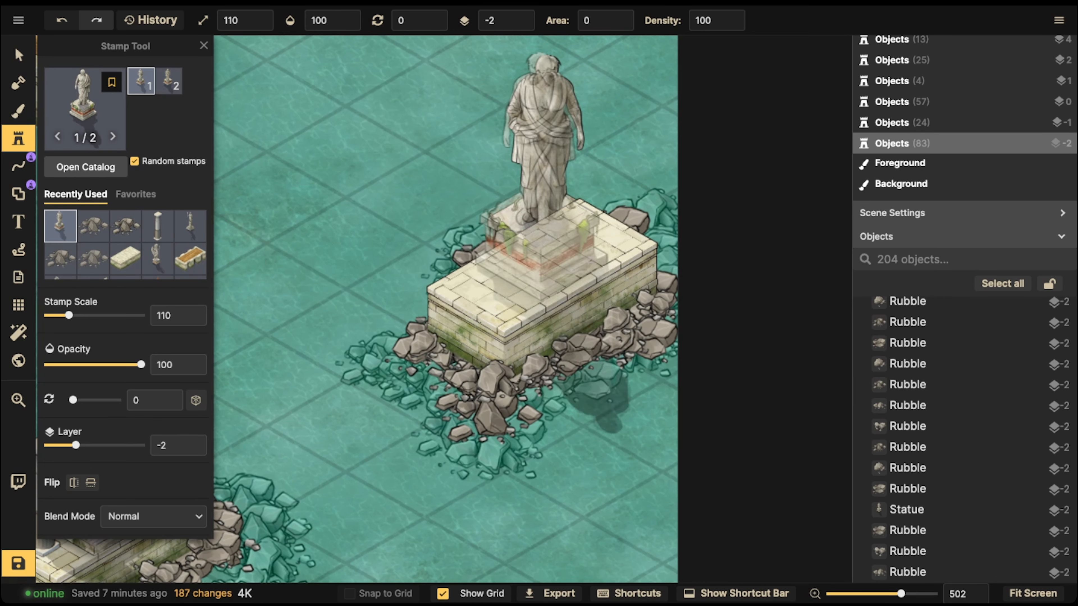
Step: Move the new statue up to layer 2
key(Escape)
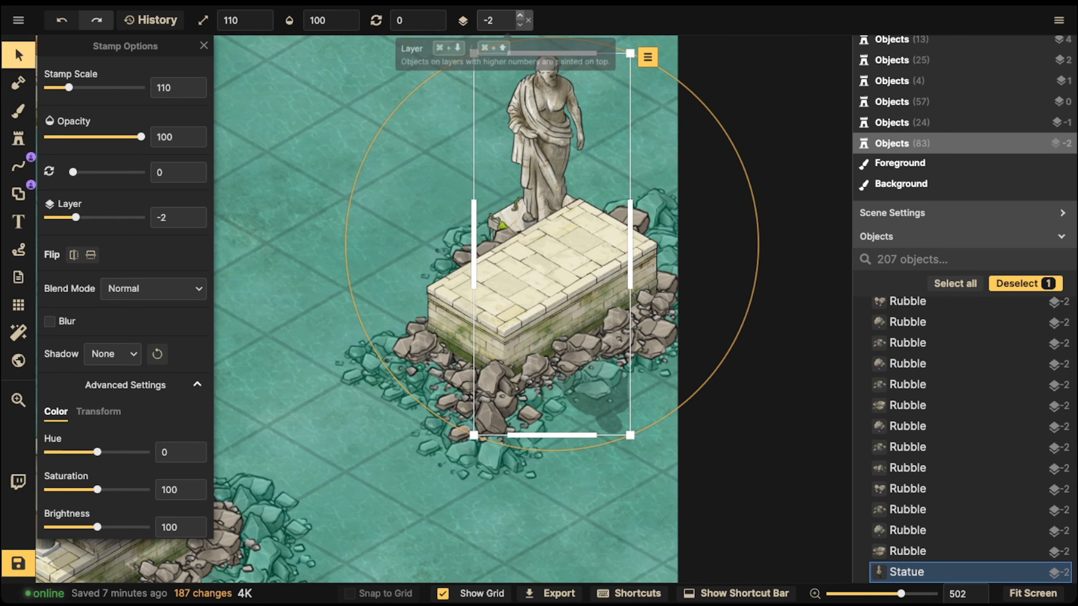
click(519, 16)
click(519, 15)
click(519, 16)
click(519, 15)
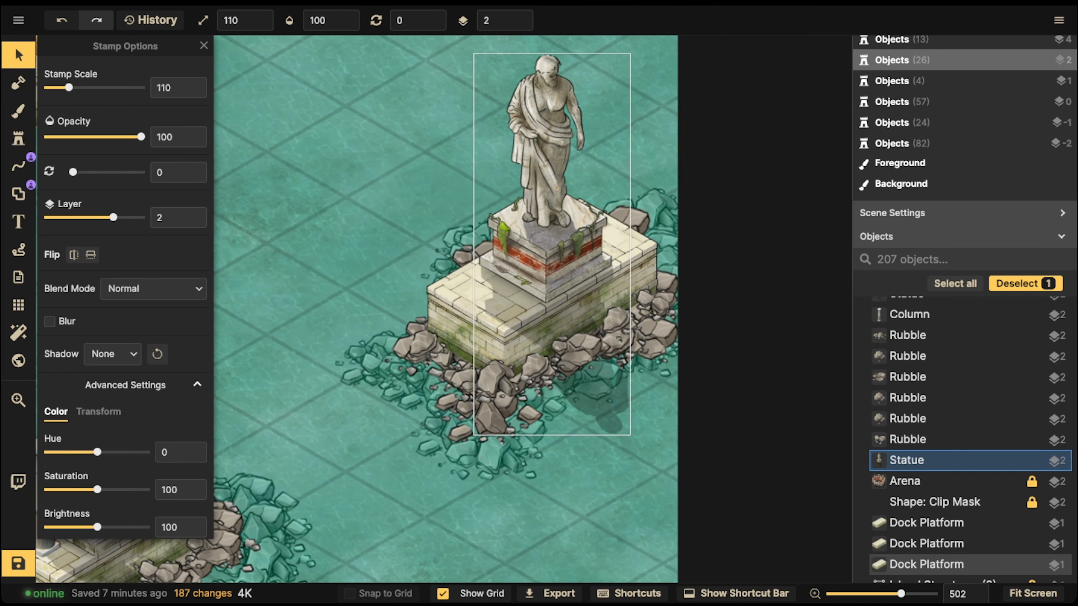
scroll(474, 305, down, 1)
scroll(474, 305, down, 4)
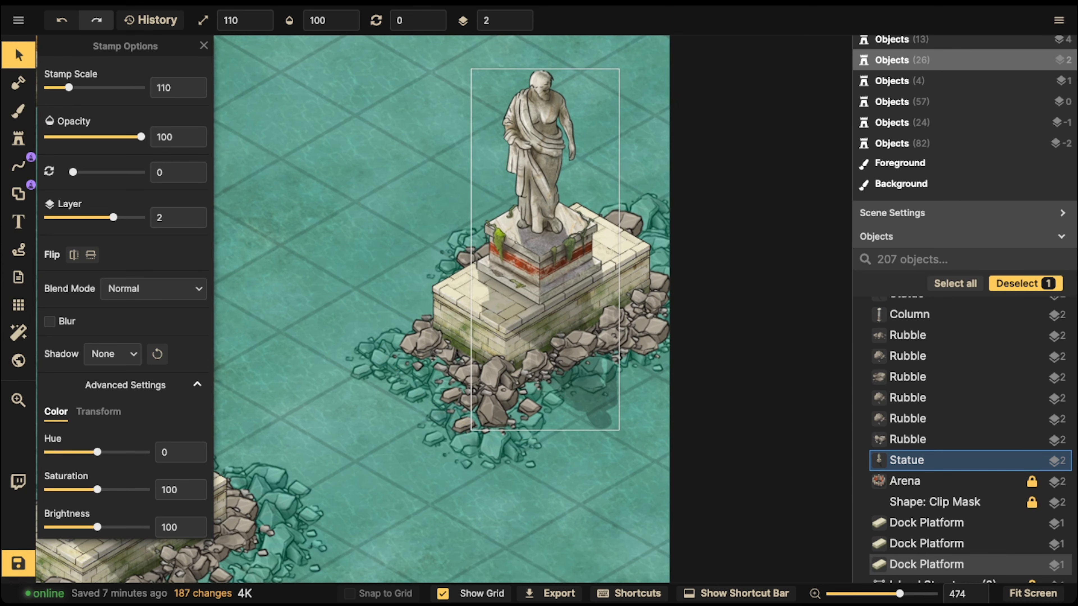
key(Escape)
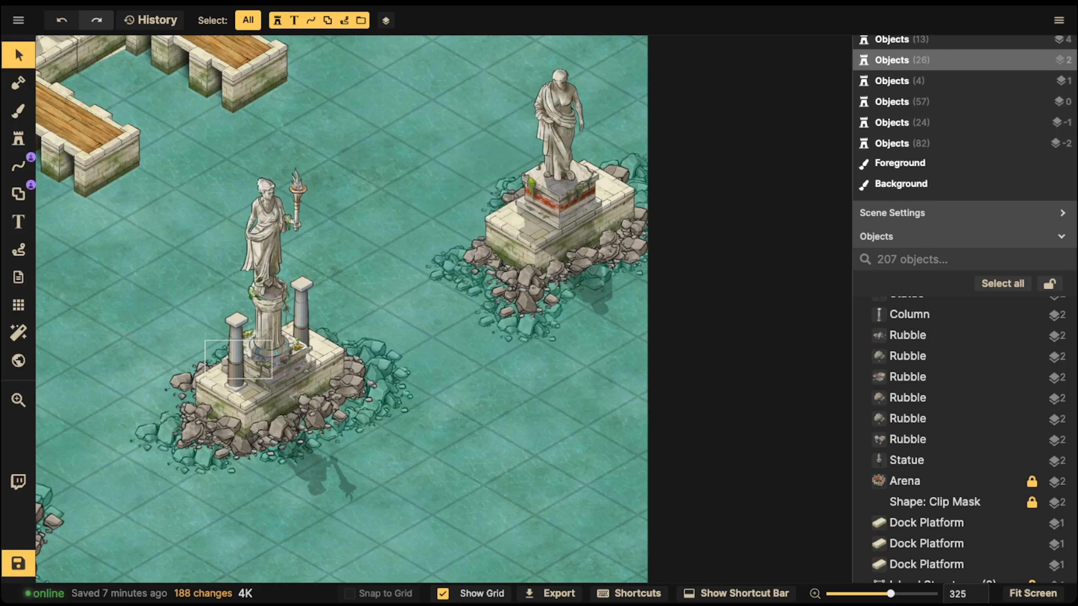
Step: Copy the two columns from the middle statue platform and paste them flanking the new statue on the right platform
click(302, 297)
shift+click(235, 348)
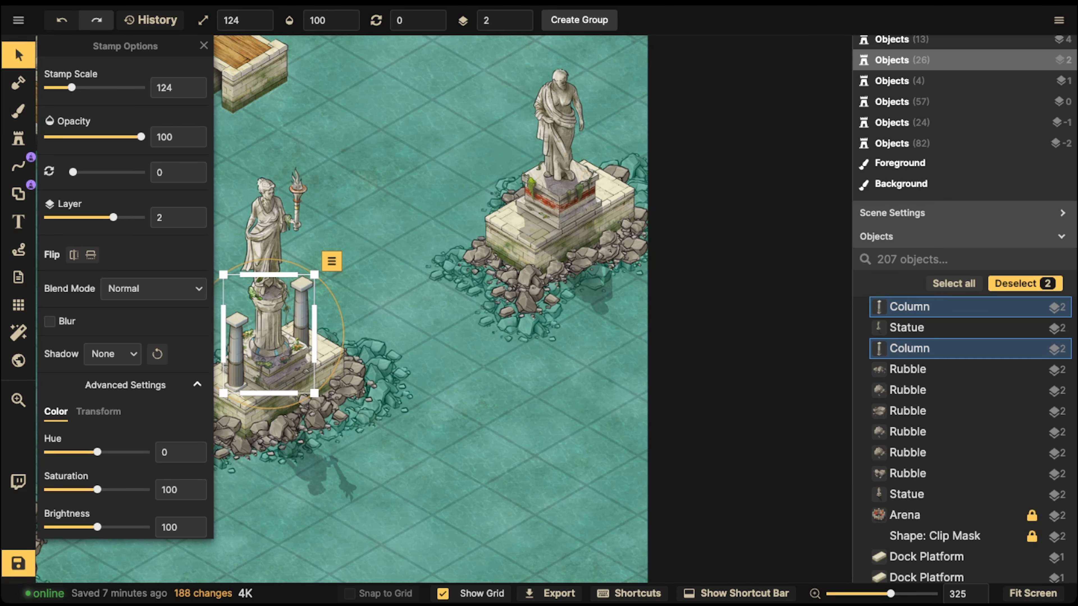
key(ctrl+c)
key(ctrl+v)
mouse_move(545, 177)
mouse_down()
mouse_move(545, 190)
mouse_move(528, 192)
mouse_move(529, 166)
mouse_up()
click(463, 170)
click(523, 17)
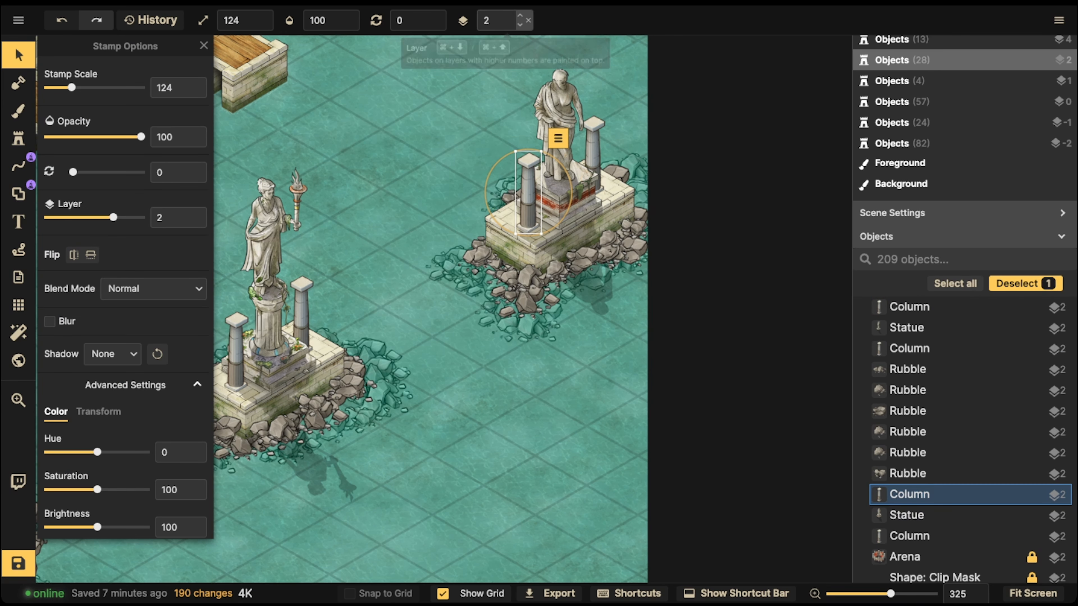
click(471, 234)
Step: Select all objects of the left statue platform and group them as Warrior
scroll(470, 234, down, 5)
scroll(470, 233, down, 3)
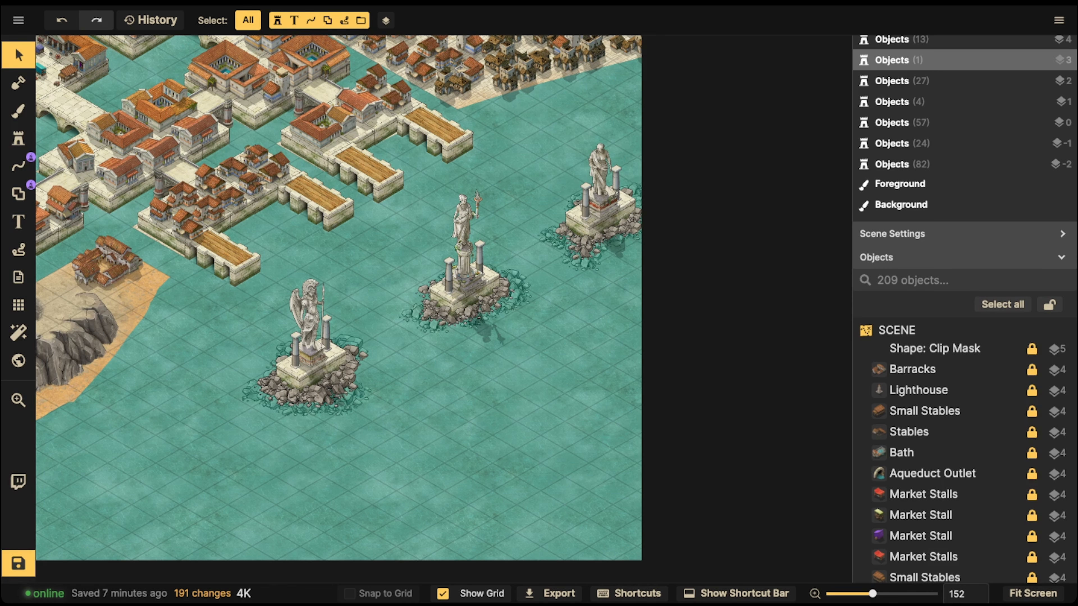
drag(230, 281, 370, 440)
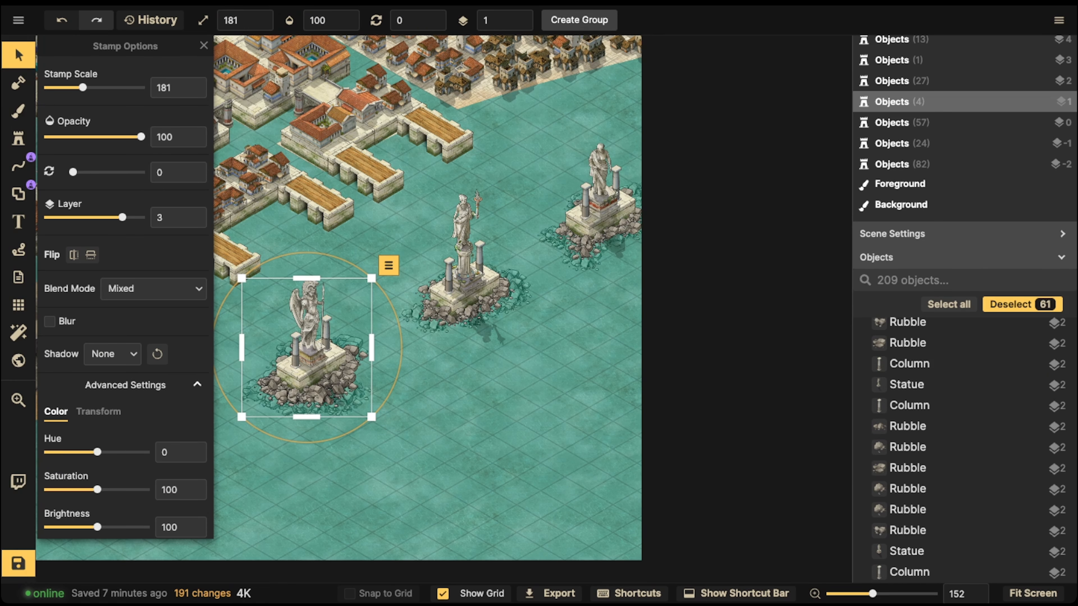
click(579, 20)
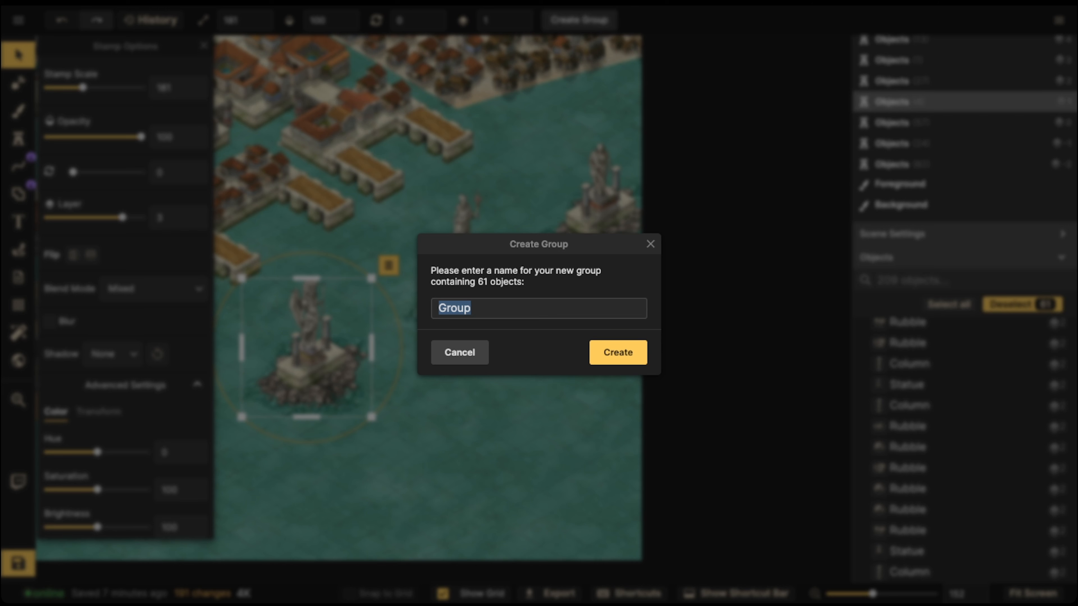
text(Warrior)
click(618, 353)
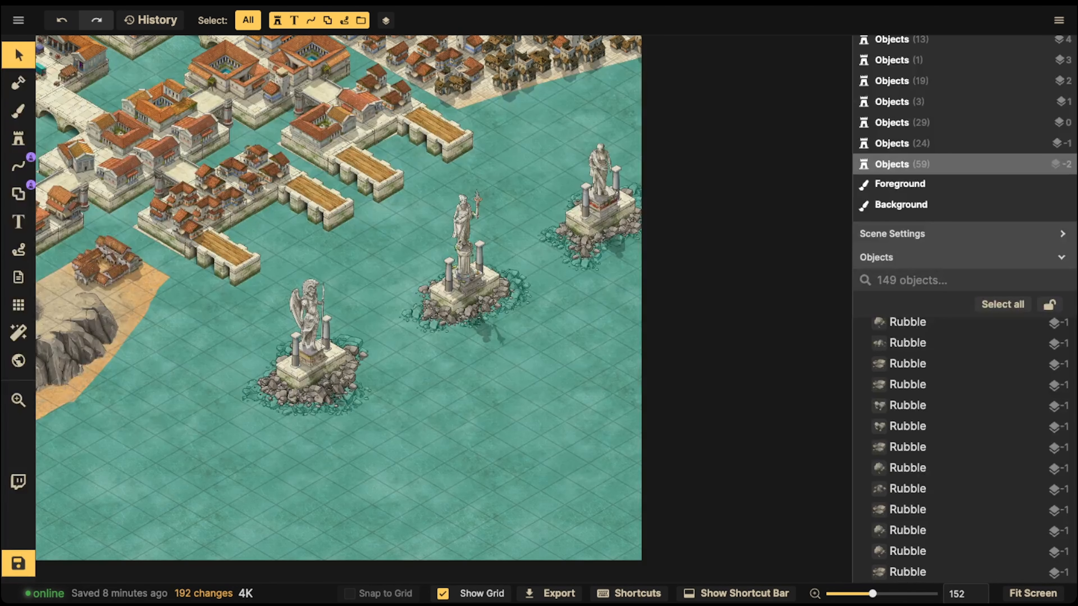
Step: Select the middle statue platform's objects and group them as Widow
drag(507, 344, 532, 358)
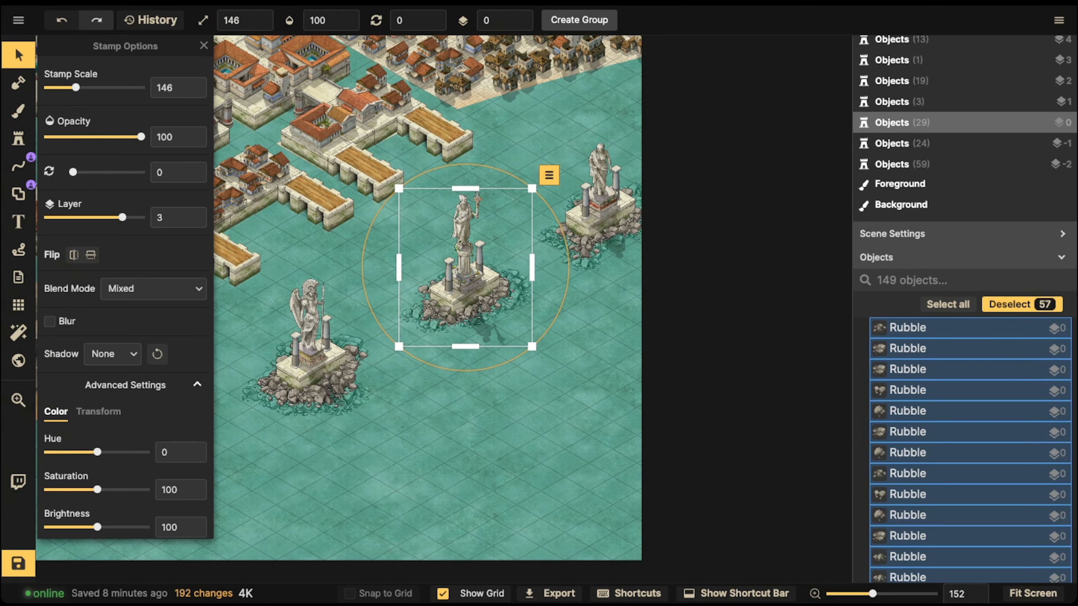
click(579, 20)
text(Widow)
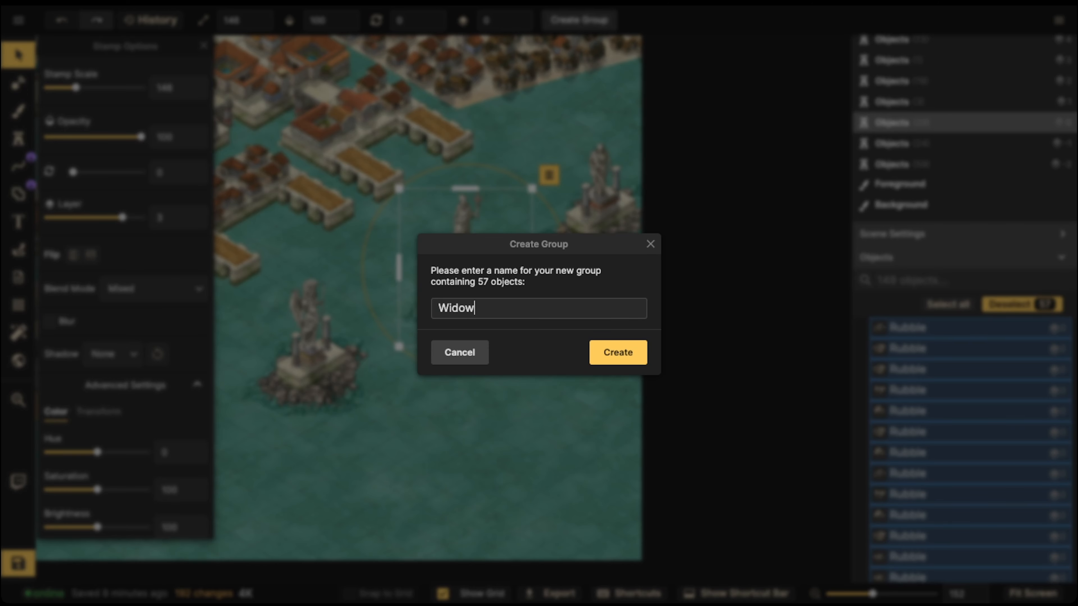
key(Return)
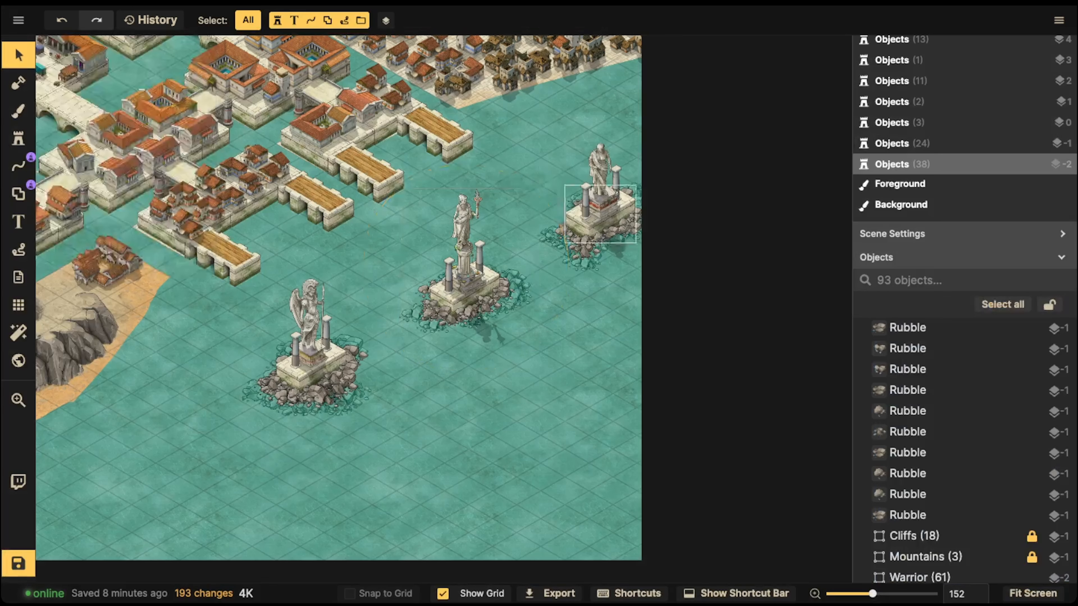
Step: Select the right statue platform's objects and group them as Scholar
click(598, 192)
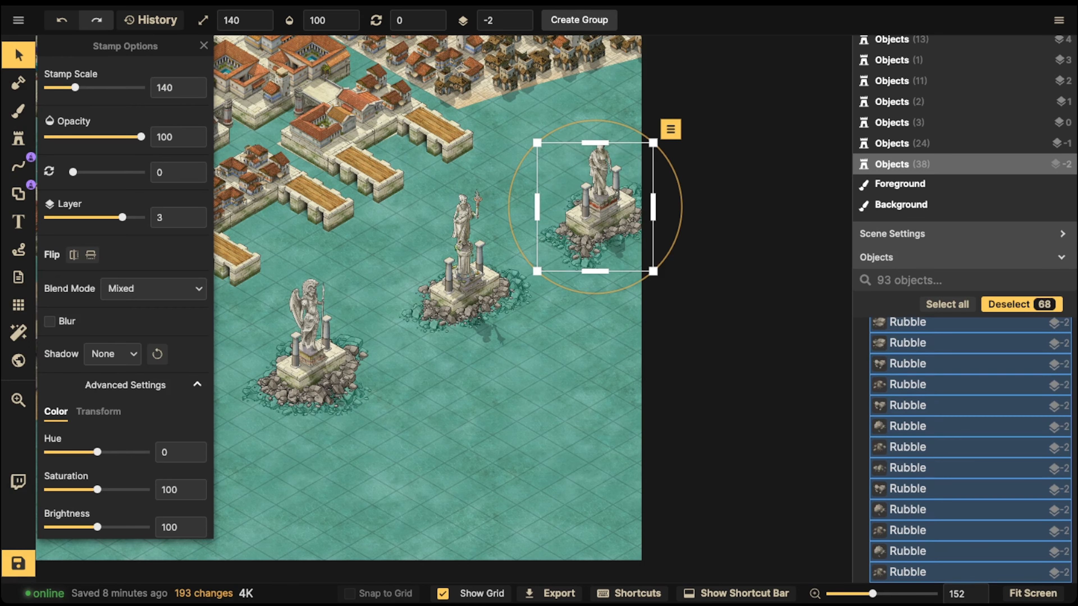
click(579, 20)
text(Sch)
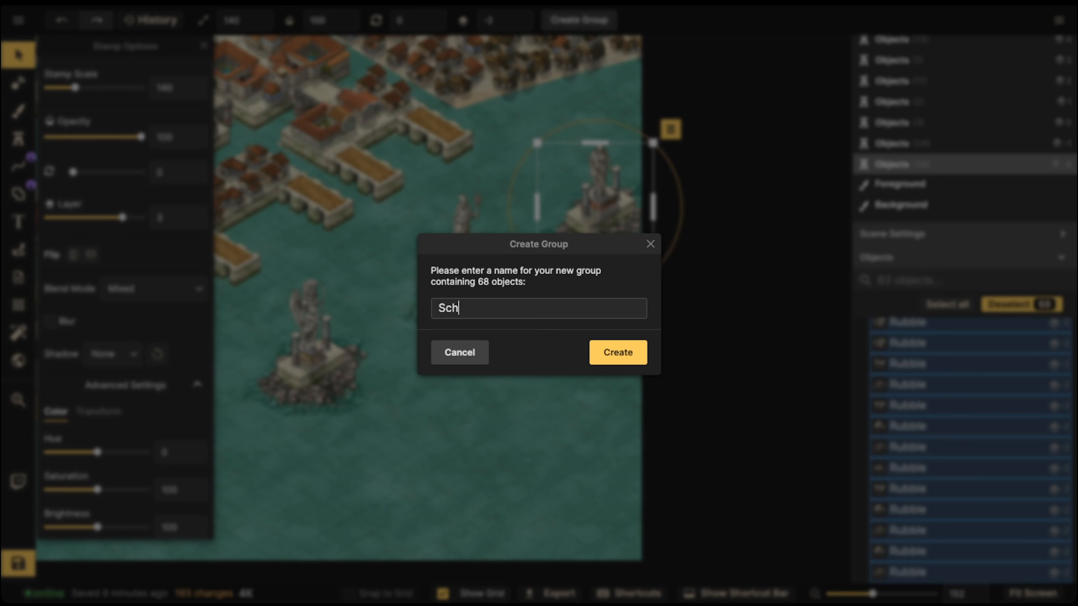
text(olar)
click(619, 352)
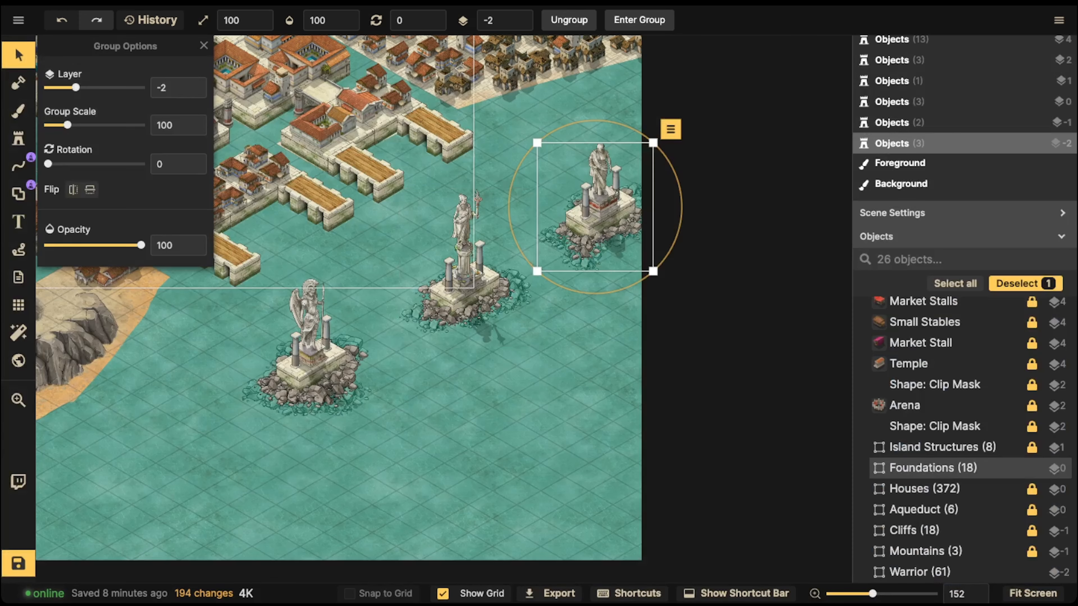